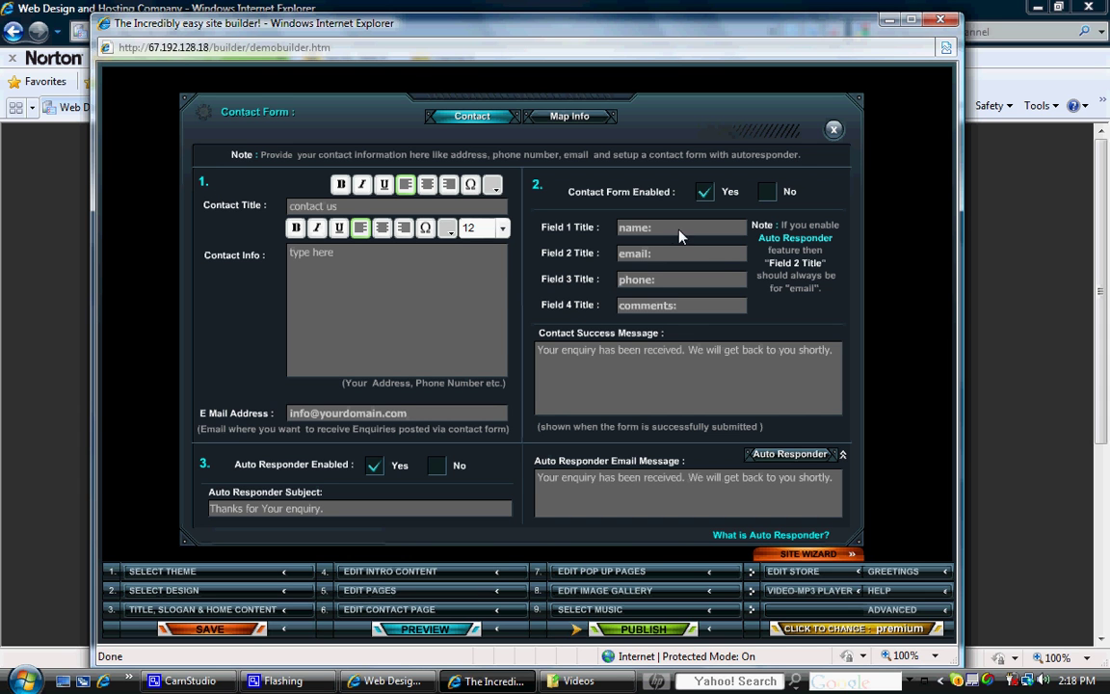
Step: View the auto responder explanation, then collapse and re-expand the auto responder settings
click(789, 537)
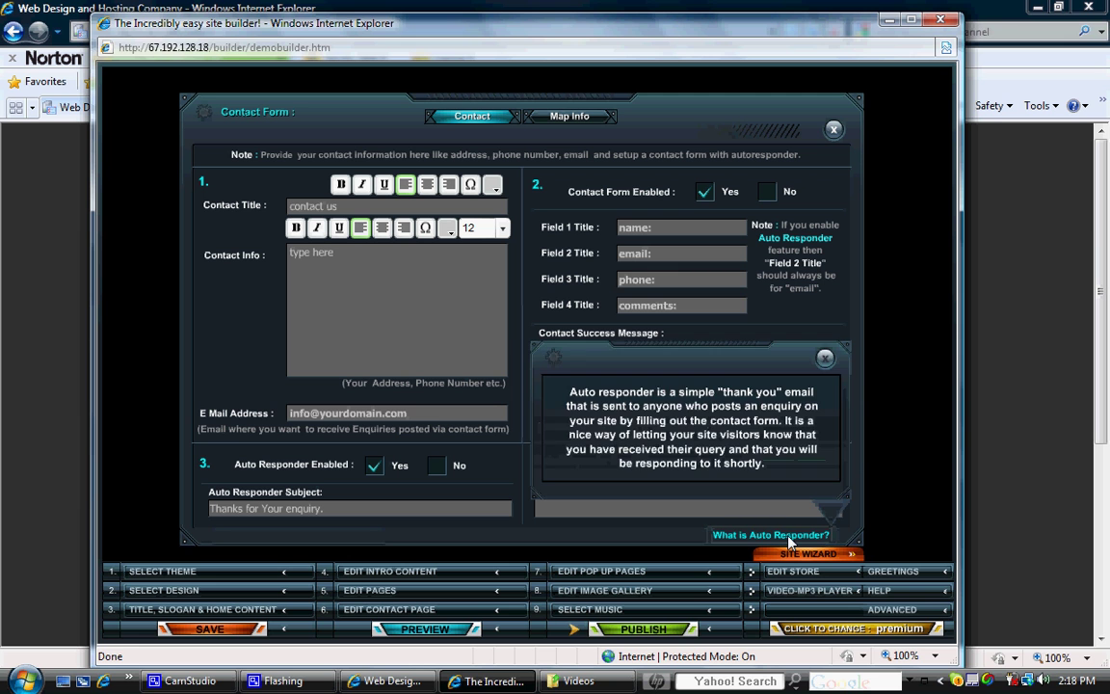
click(824, 360)
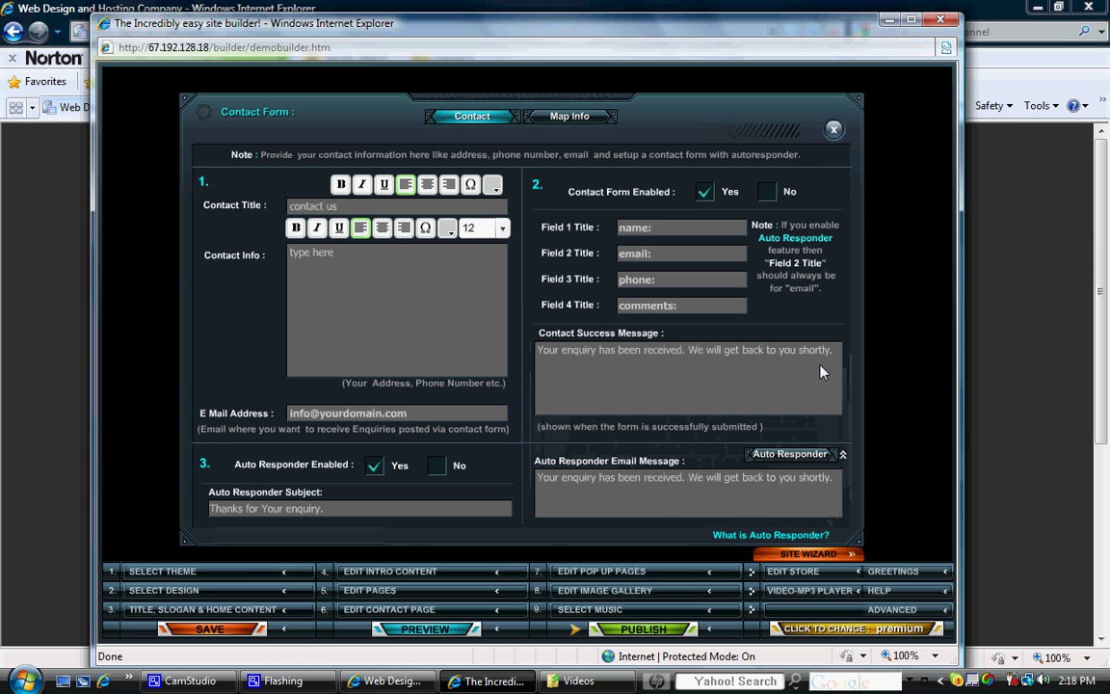
click(788, 456)
click(789, 457)
Step: Turn the contact form and auto responder off and back on, leaving both enabled
click(762, 195)
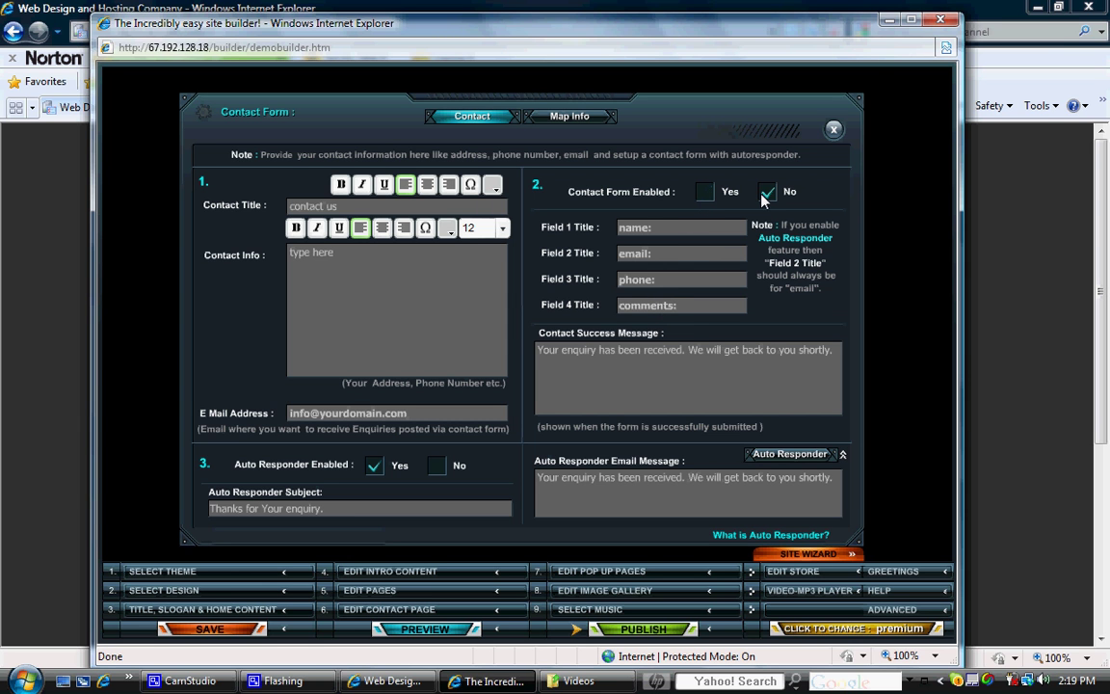
click(712, 200)
click(436, 469)
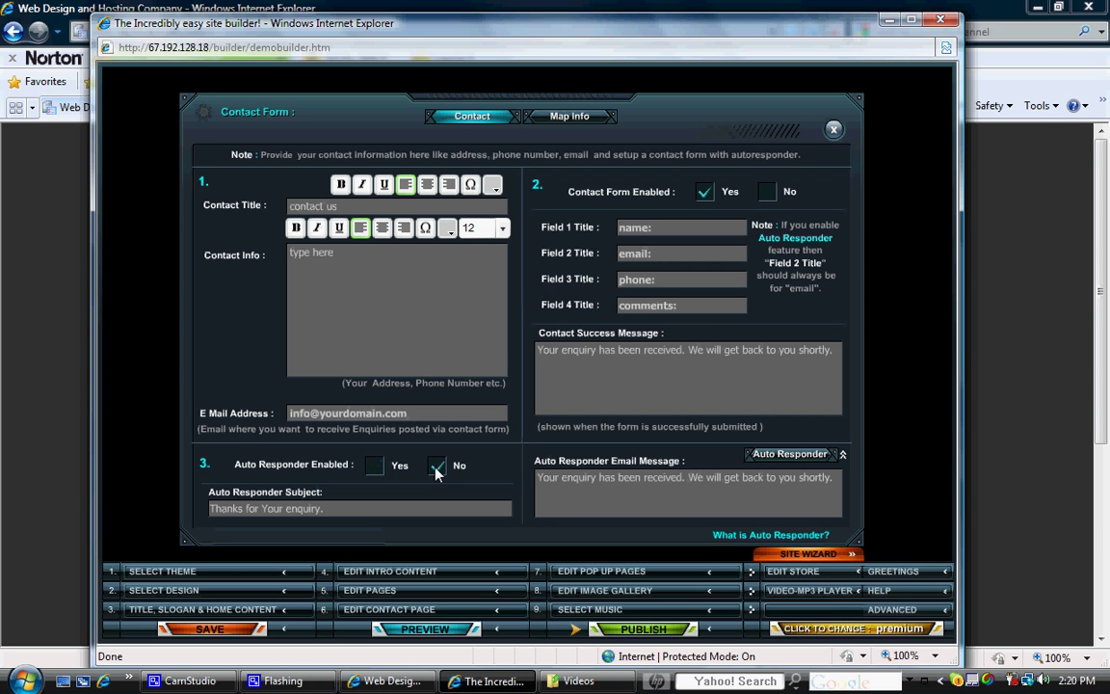
click(373, 467)
Step: Save and preview the map for the 11 Wall Street address, then close the map preview
click(568, 124)
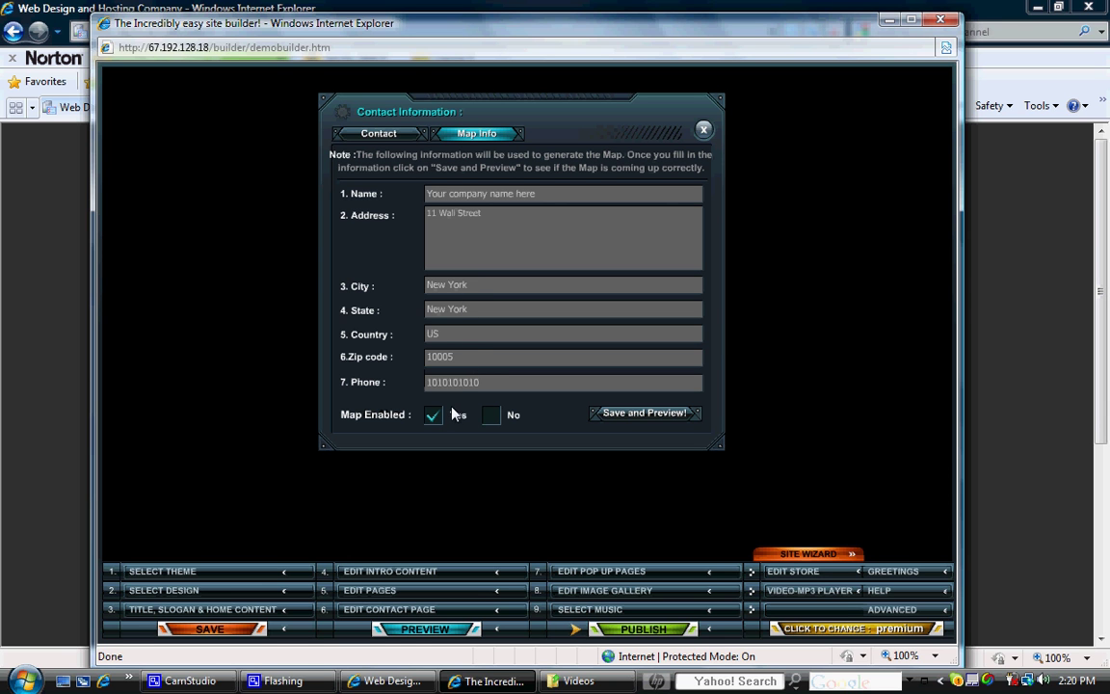
click(614, 415)
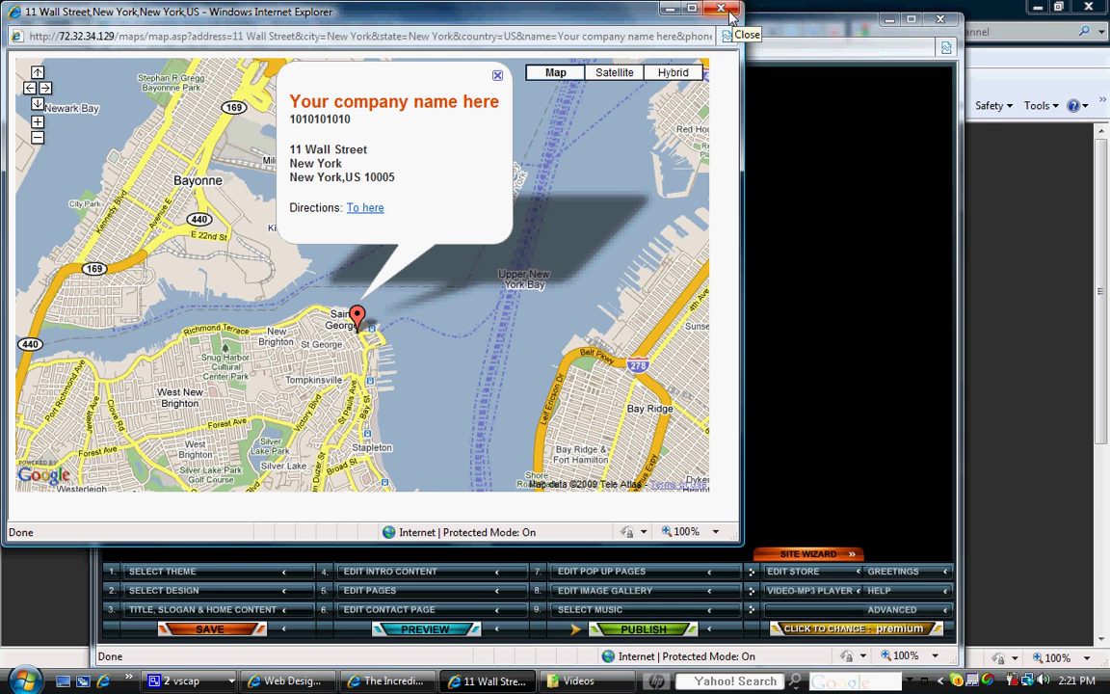
click(728, 11)
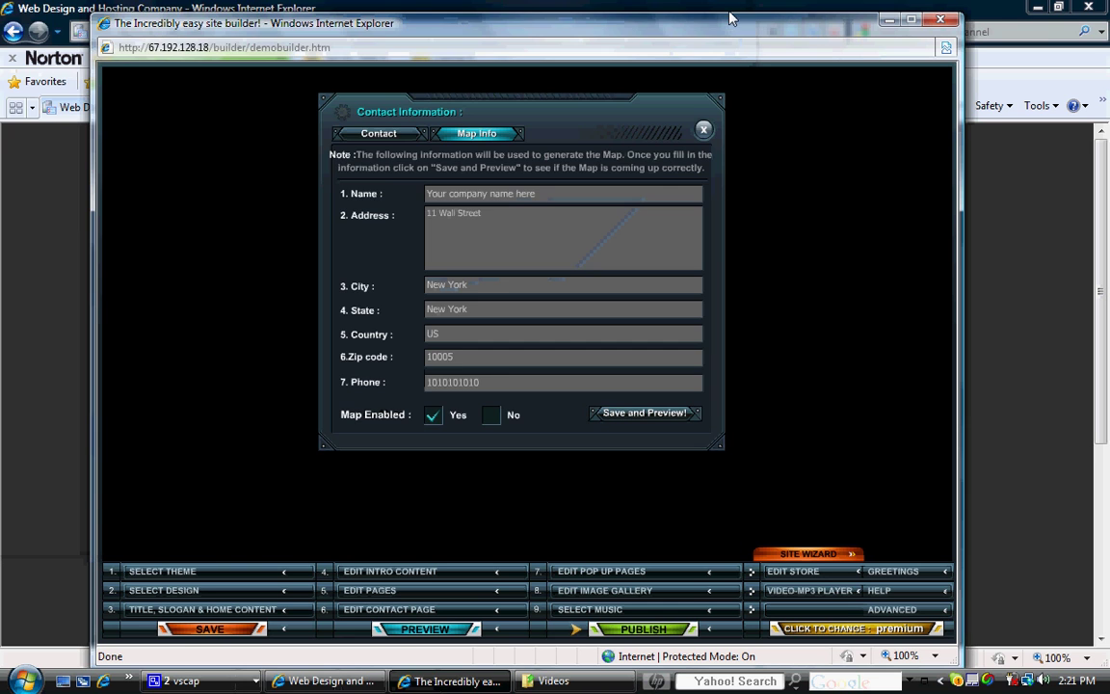
Step: Close the contact settings, then set total pop-up pages to 1 and back to 0
click(707, 133)
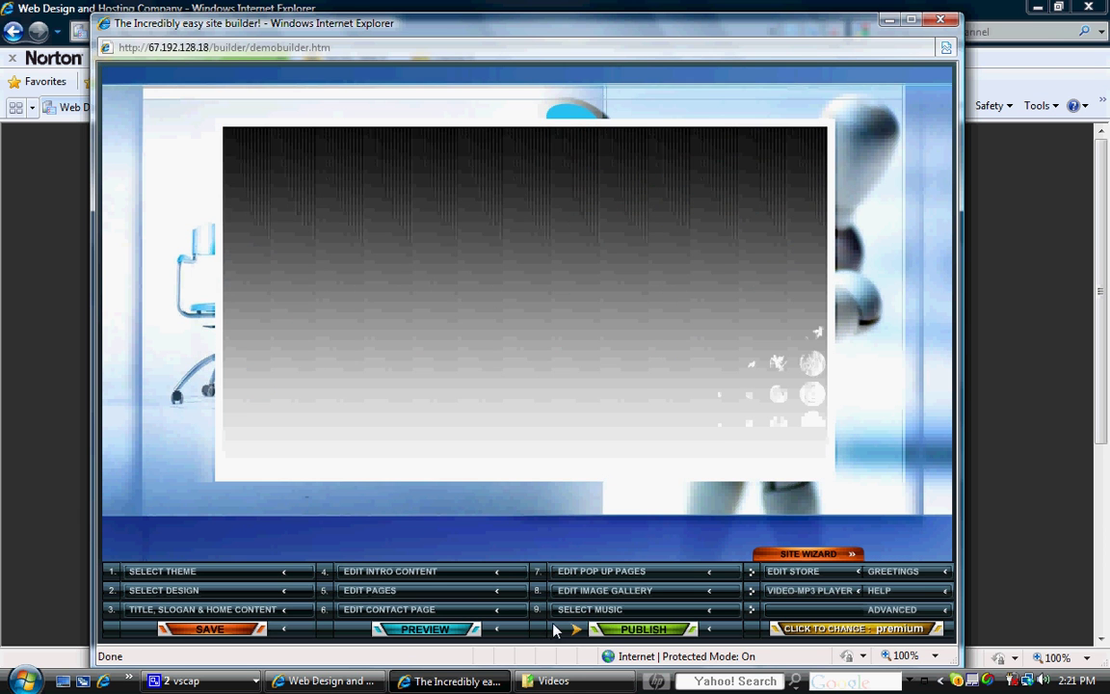
click(593, 574)
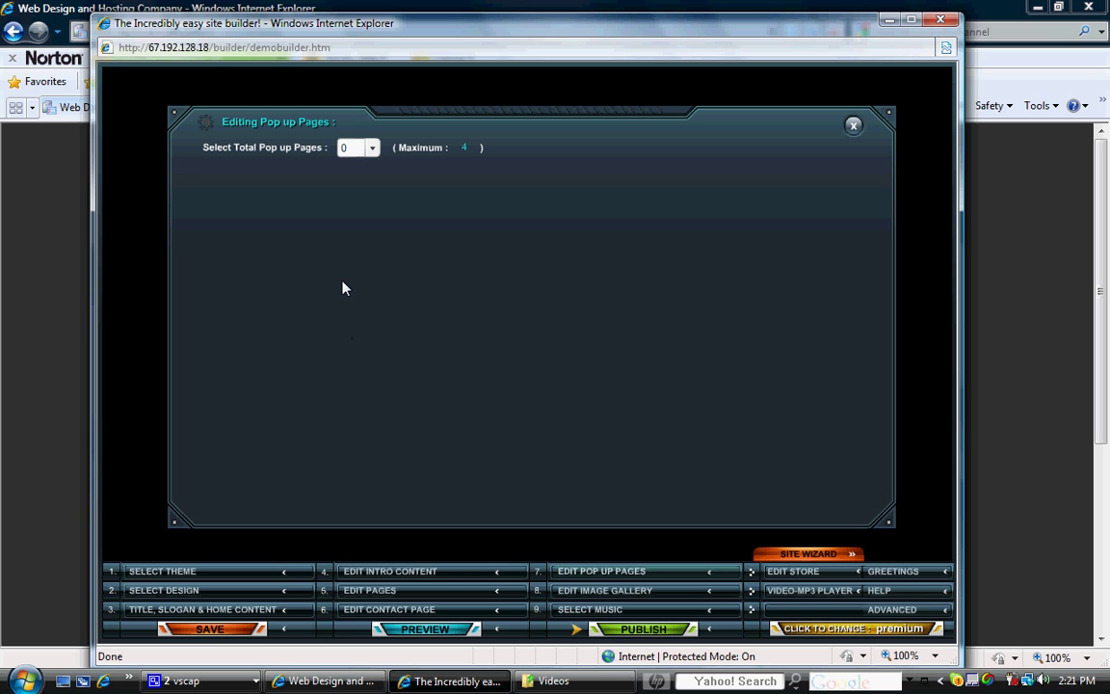
click(370, 150)
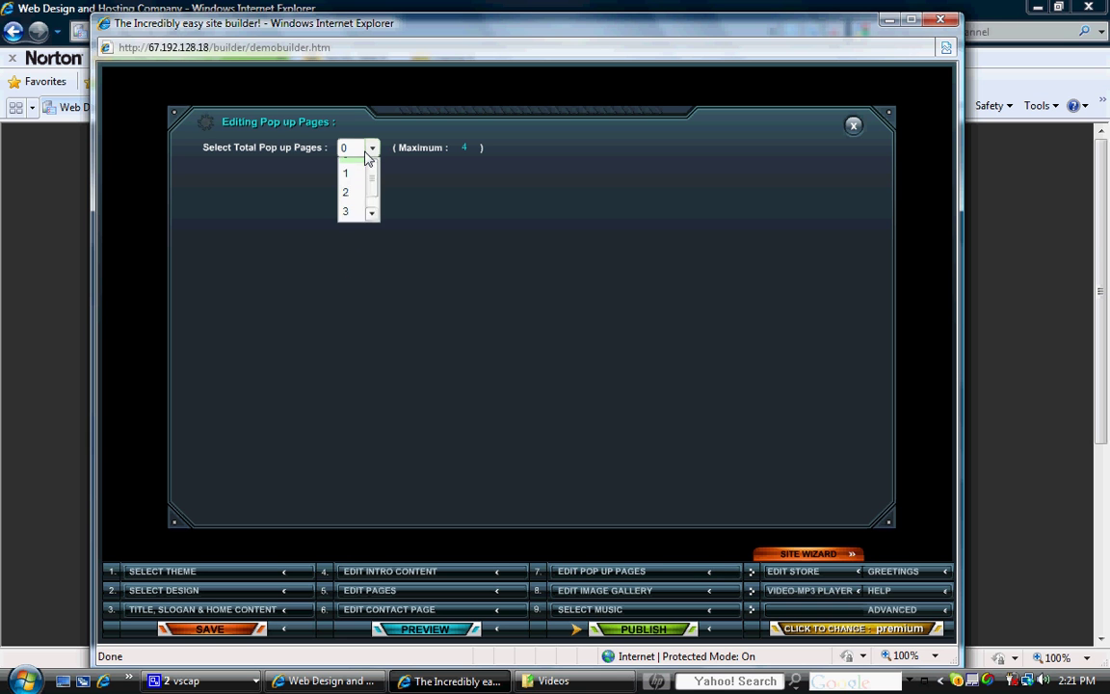
click(347, 199)
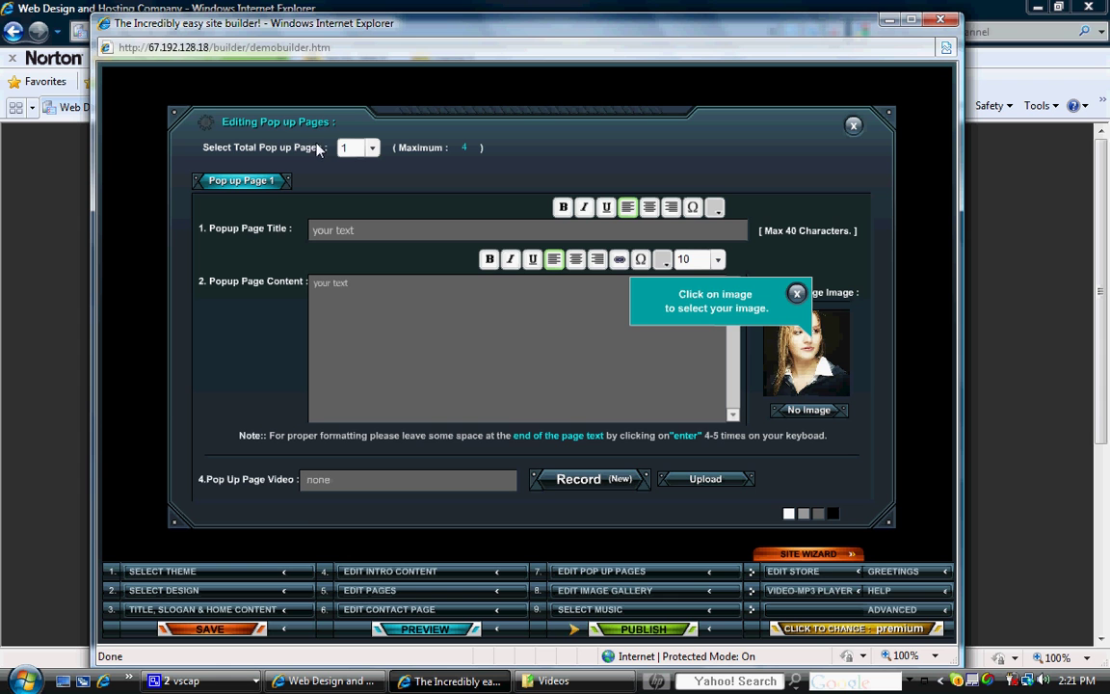
click(374, 149)
click(351, 171)
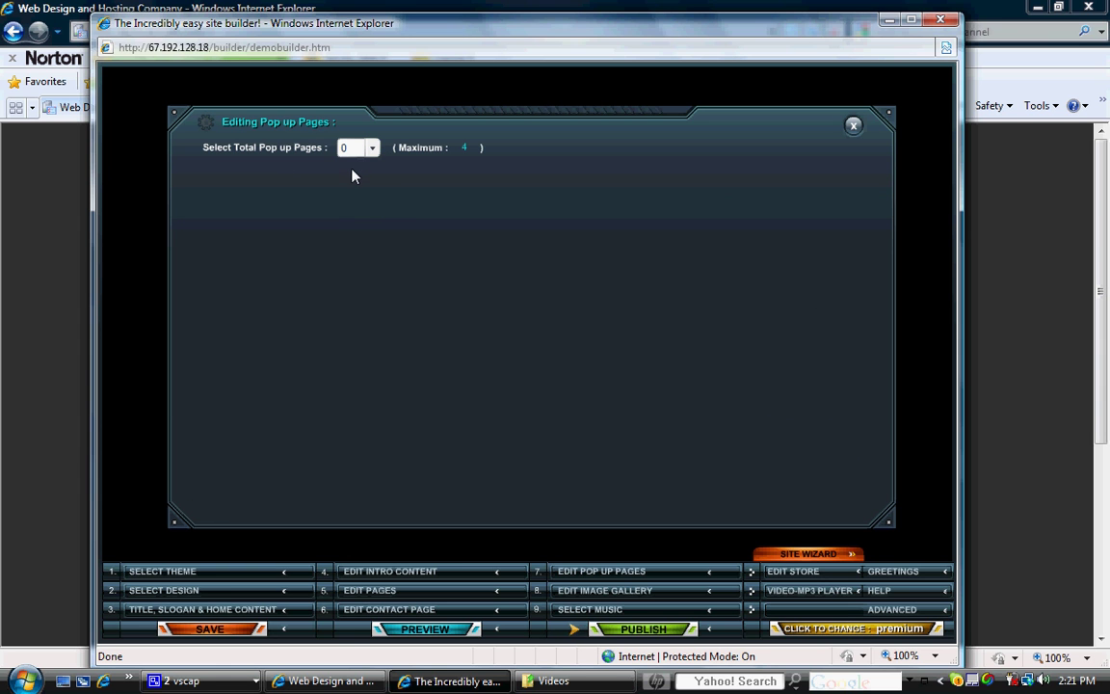
Step: Set Total Image Galleries to 1 and give Gallery 1 two images, dismissing the hint
click(638, 591)
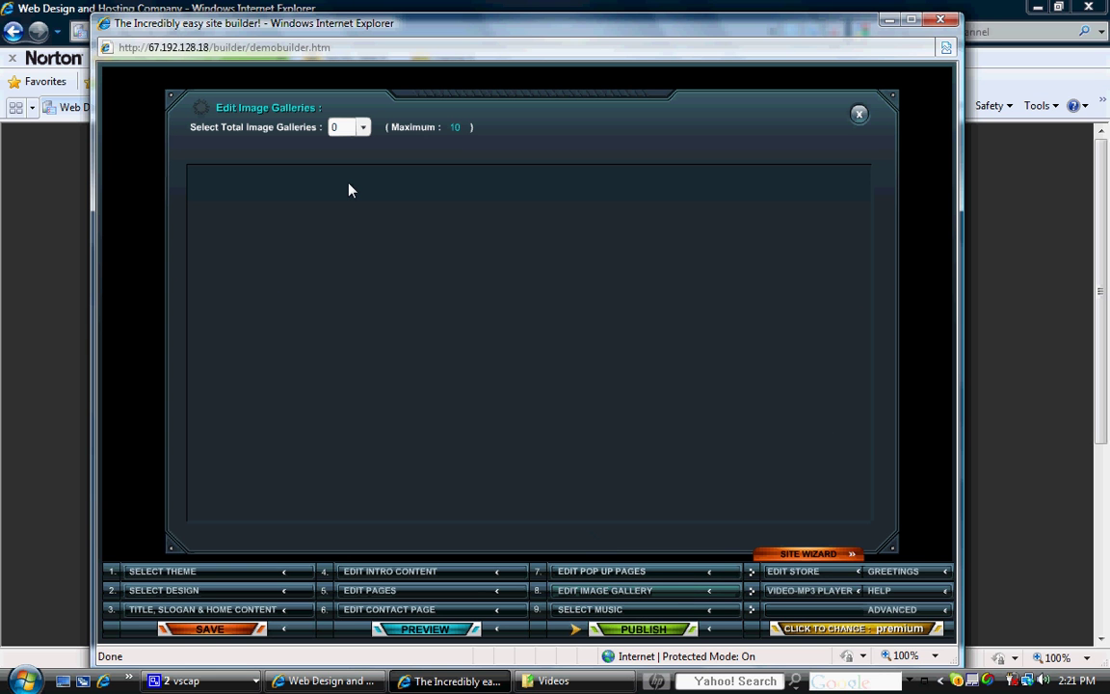
click(363, 127)
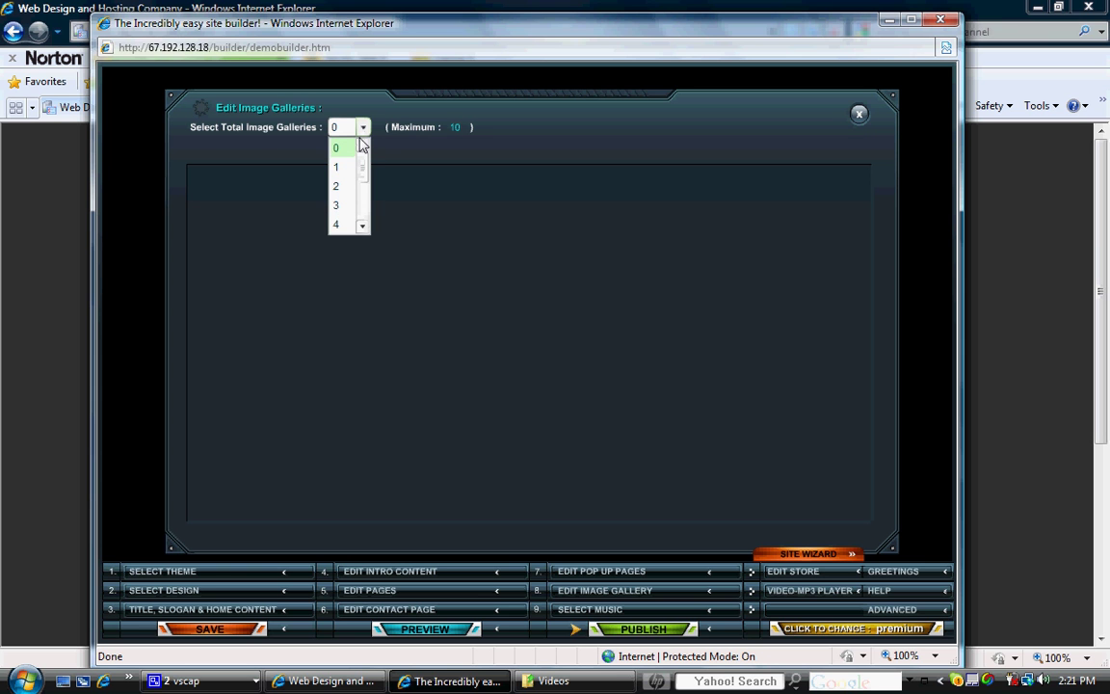
click(348, 174)
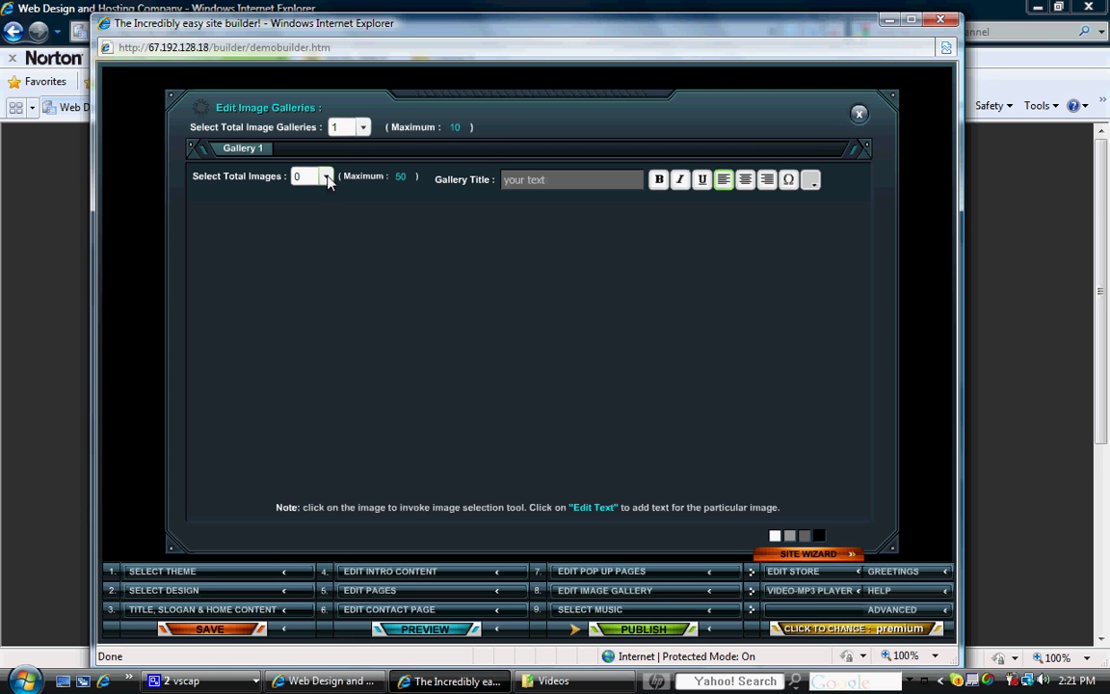
click(323, 176)
click(303, 236)
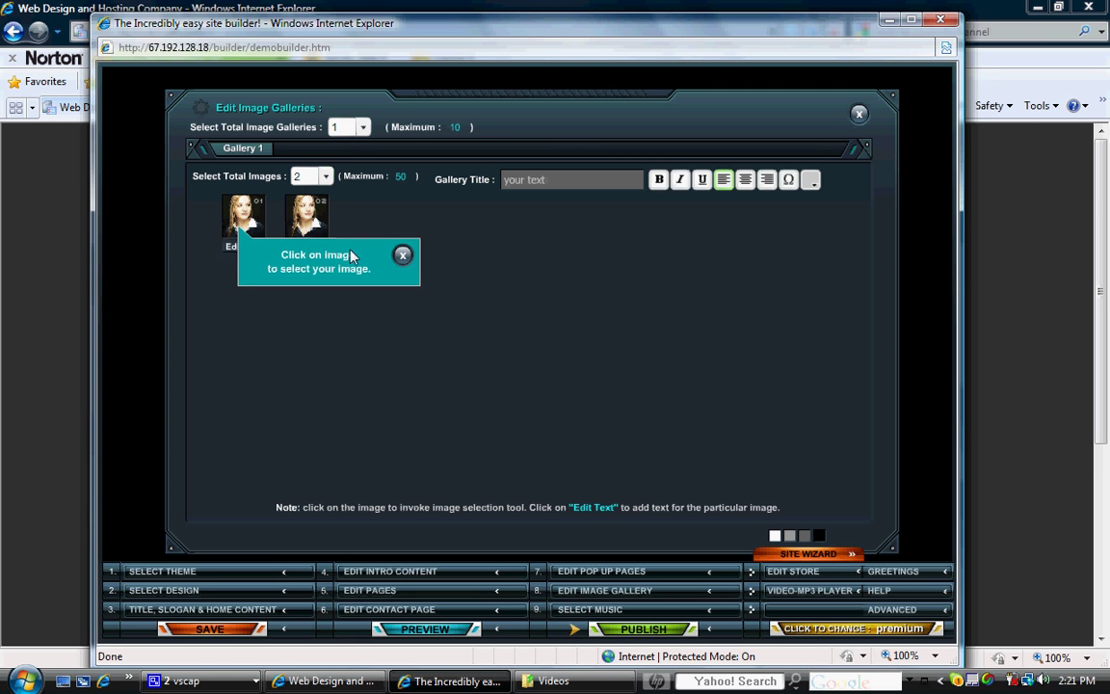
click(402, 255)
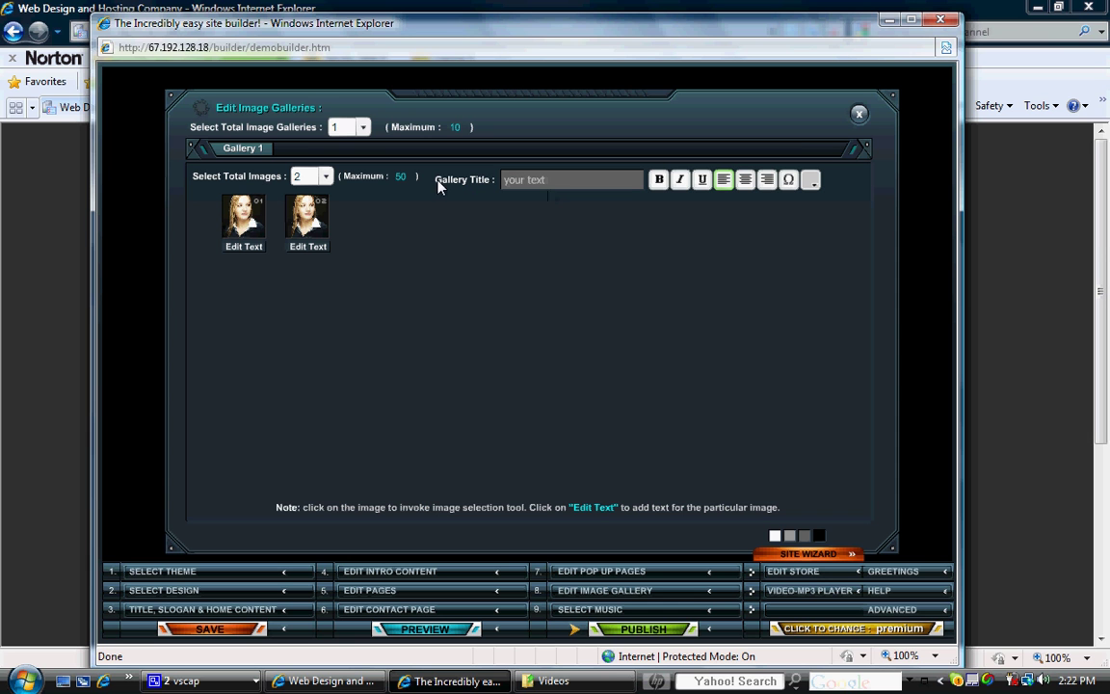
Step: Set the first gallery image to the Business woman-on-couch stock photo after checking the empty My Images
click(233, 239)
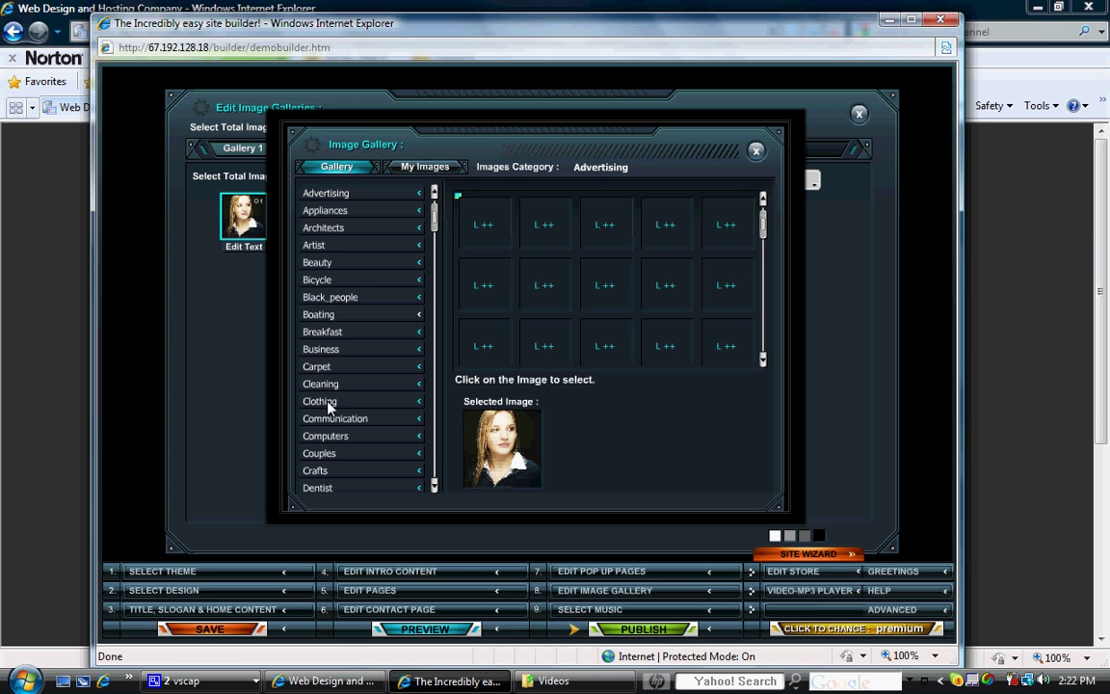
click(350, 355)
click(552, 290)
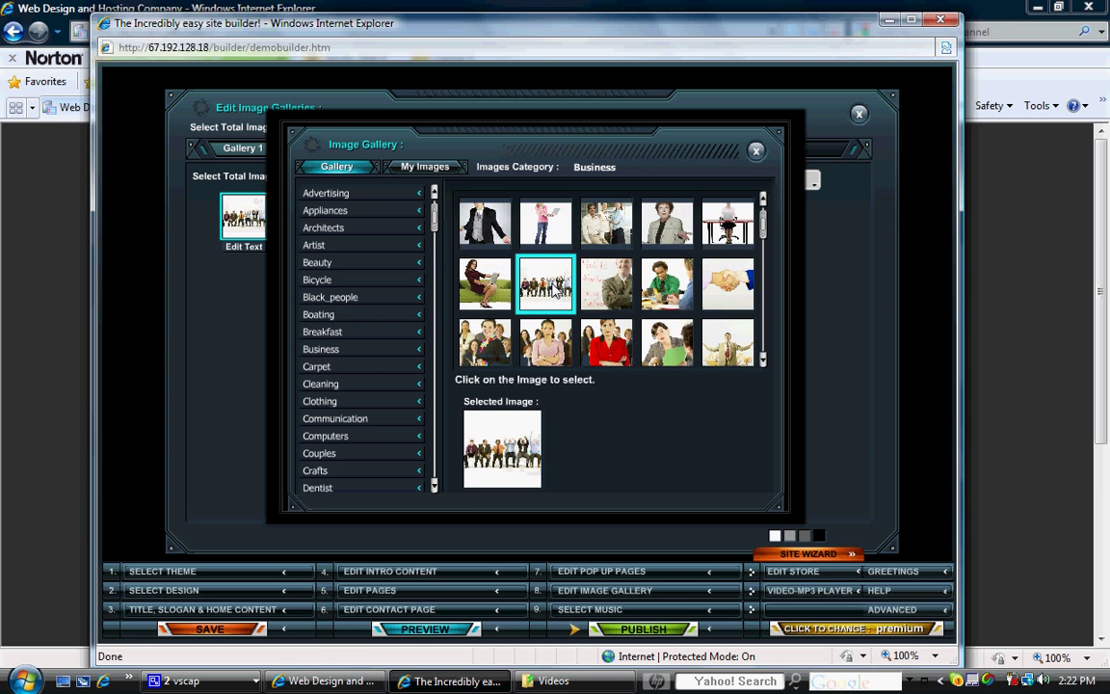
click(501, 279)
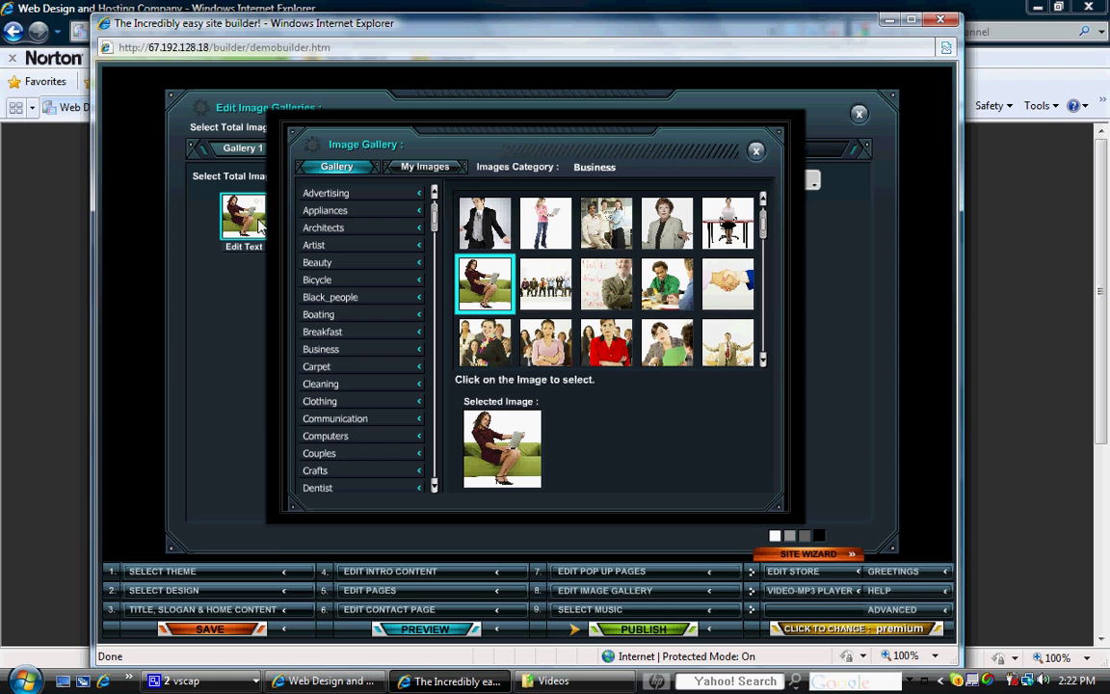
click(409, 171)
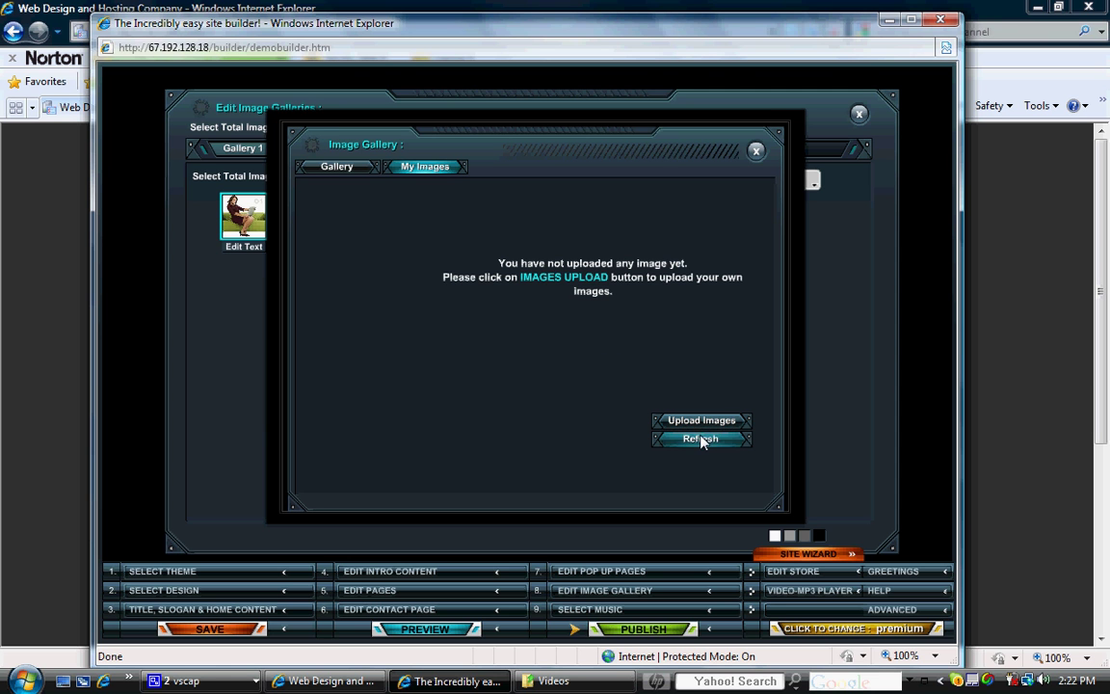
click(701, 440)
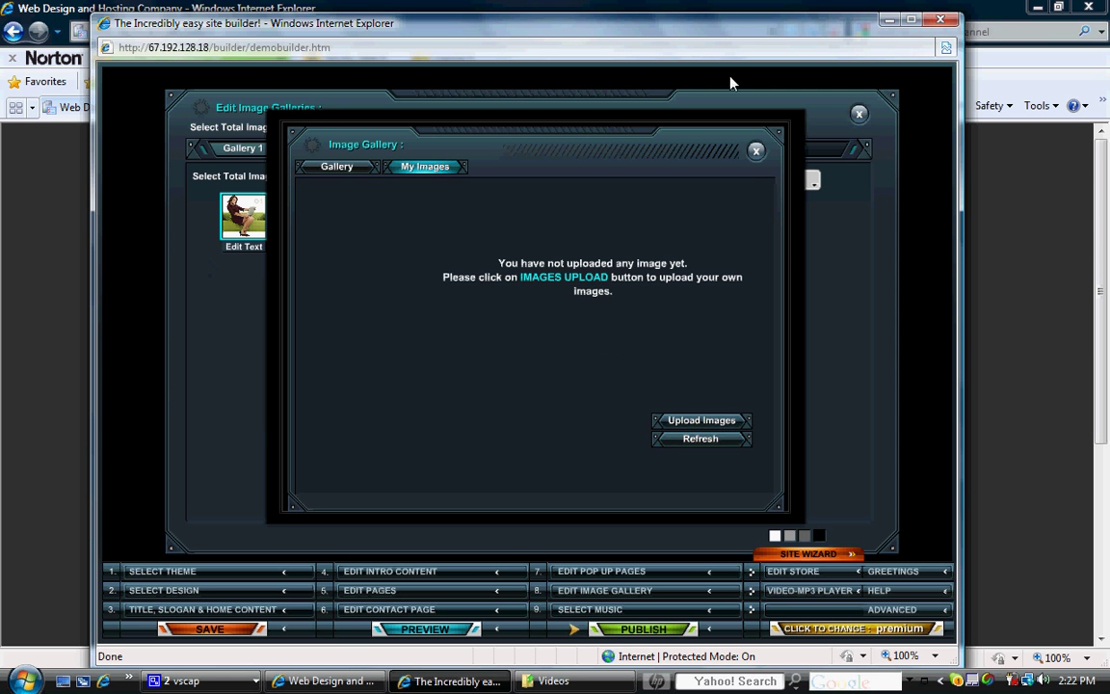
click(756, 152)
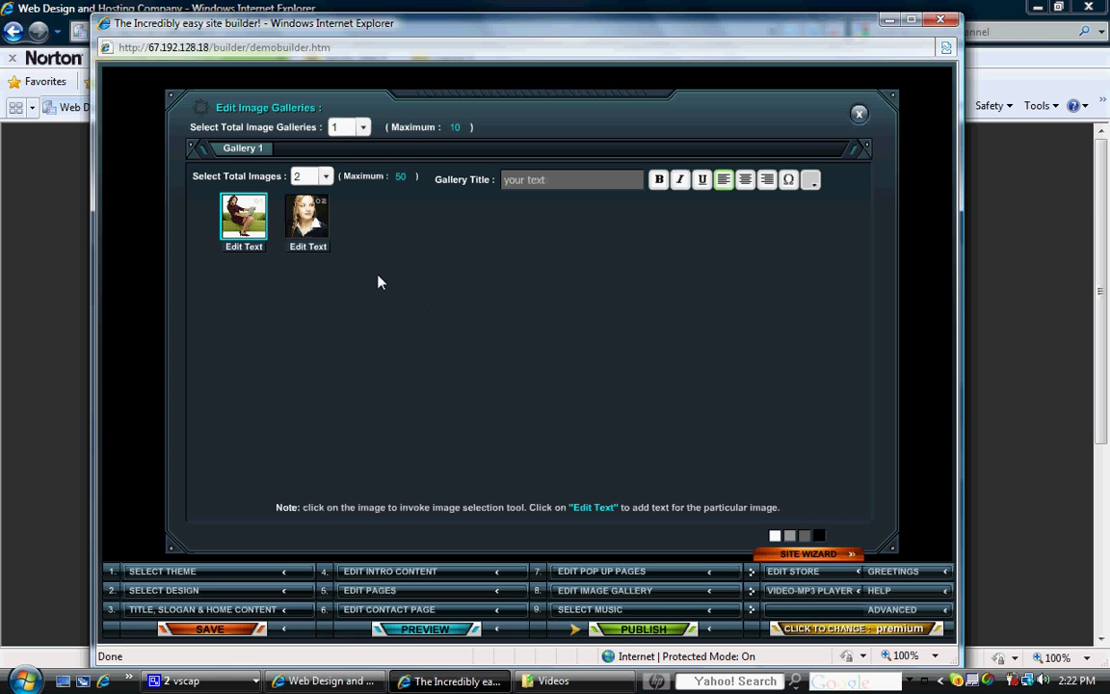
Step: Choose and preview the business08 background track, then check the empty My Music list
click(860, 113)
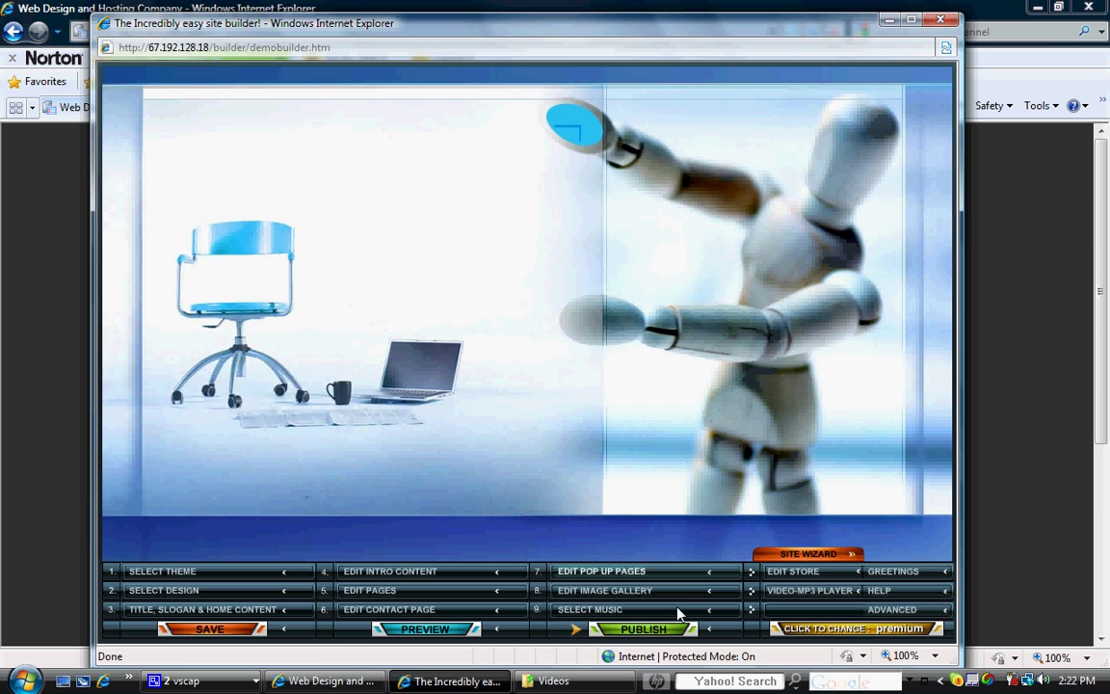
click(634, 610)
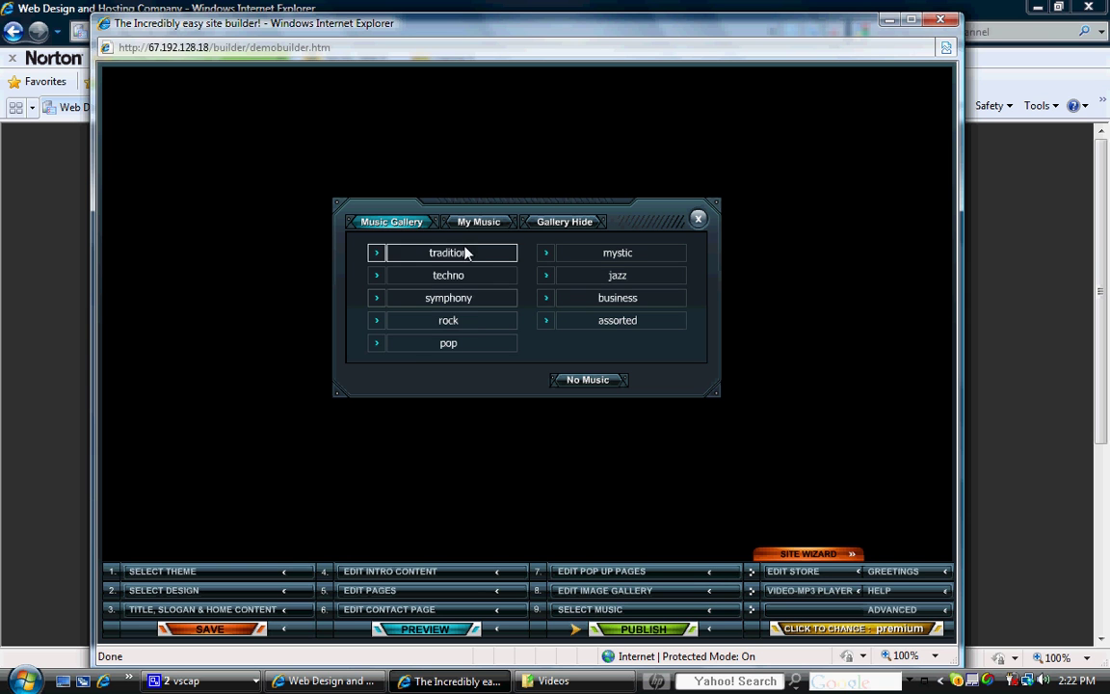
click(609, 300)
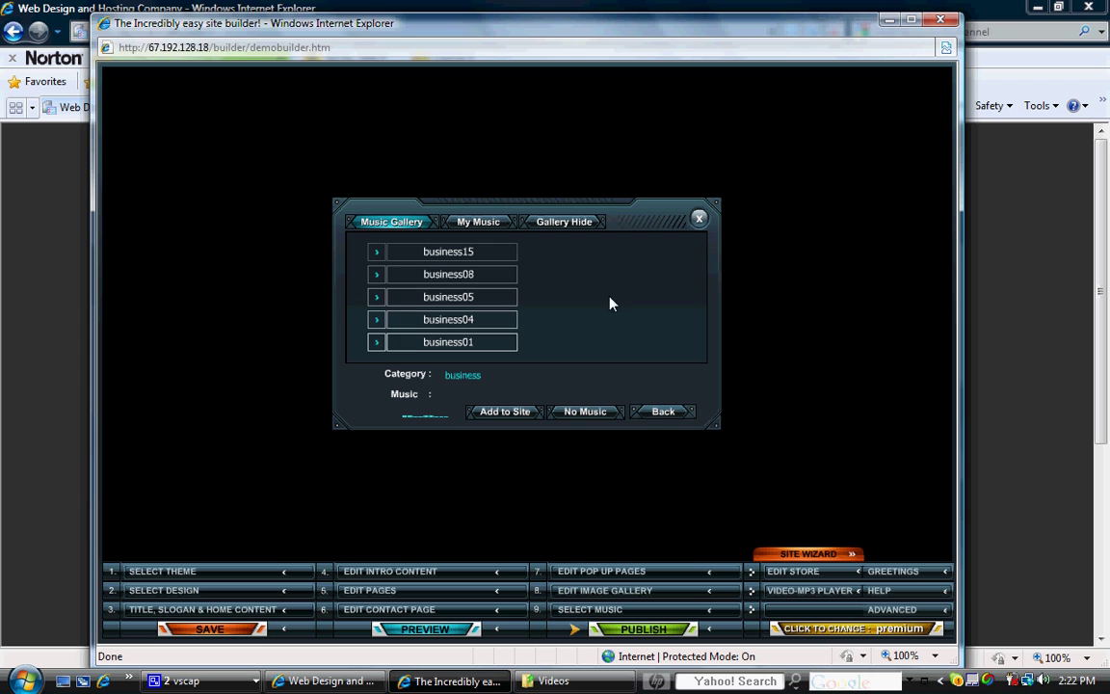
click(470, 278)
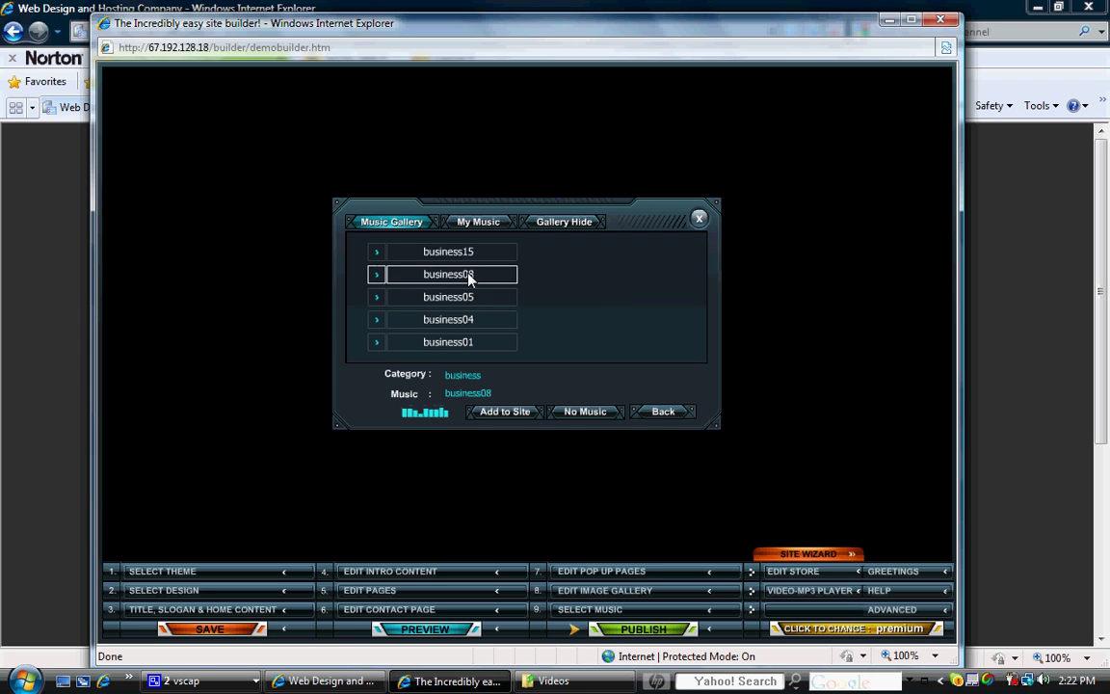
click(568, 412)
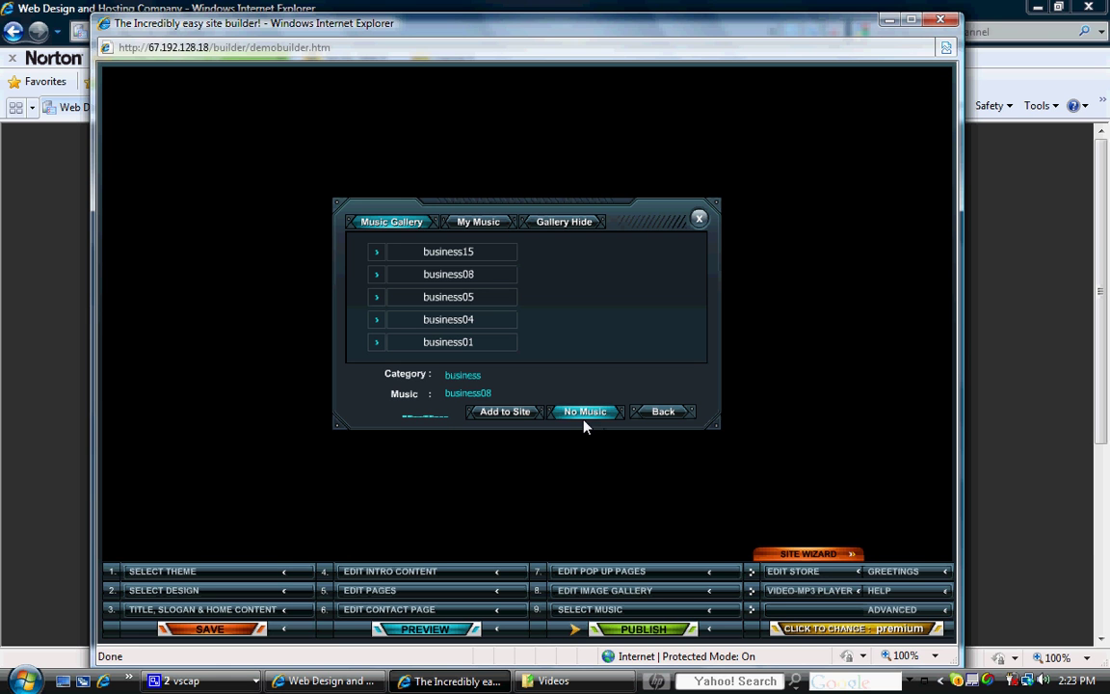
click(470, 274)
click(484, 229)
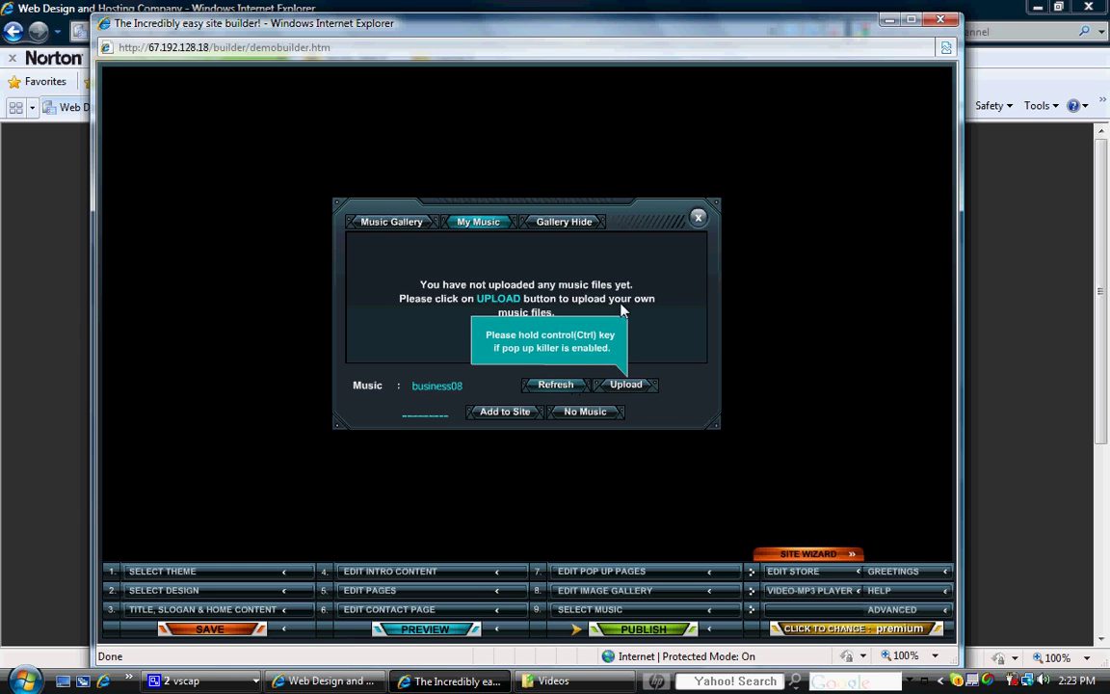
Step: Close the music chooser and skip the intro to reach CJ's Web Design home page
click(704, 220)
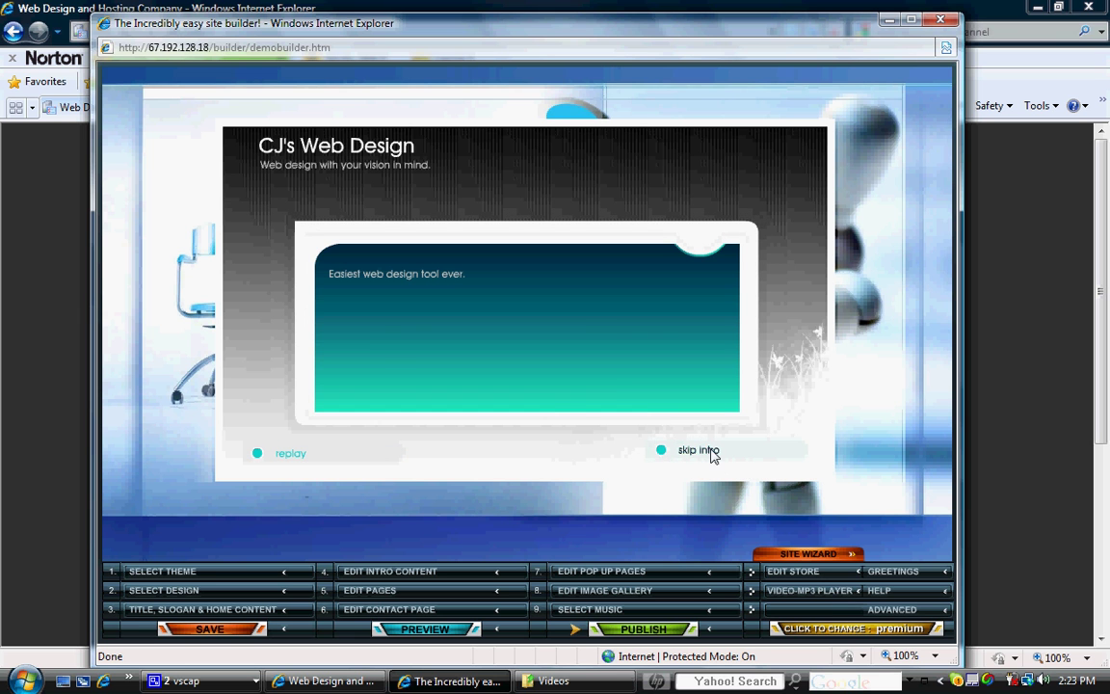
click(711, 453)
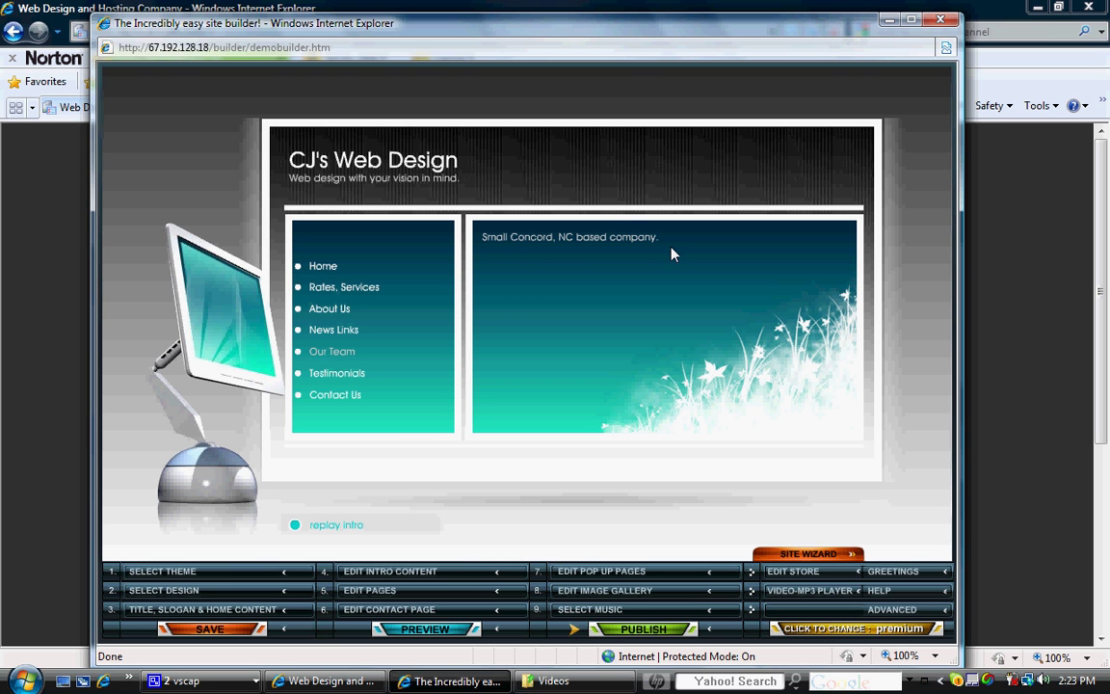
Step: Browse the preview's Our Team and Affiliates pages, then return to Our Team
click(351, 358)
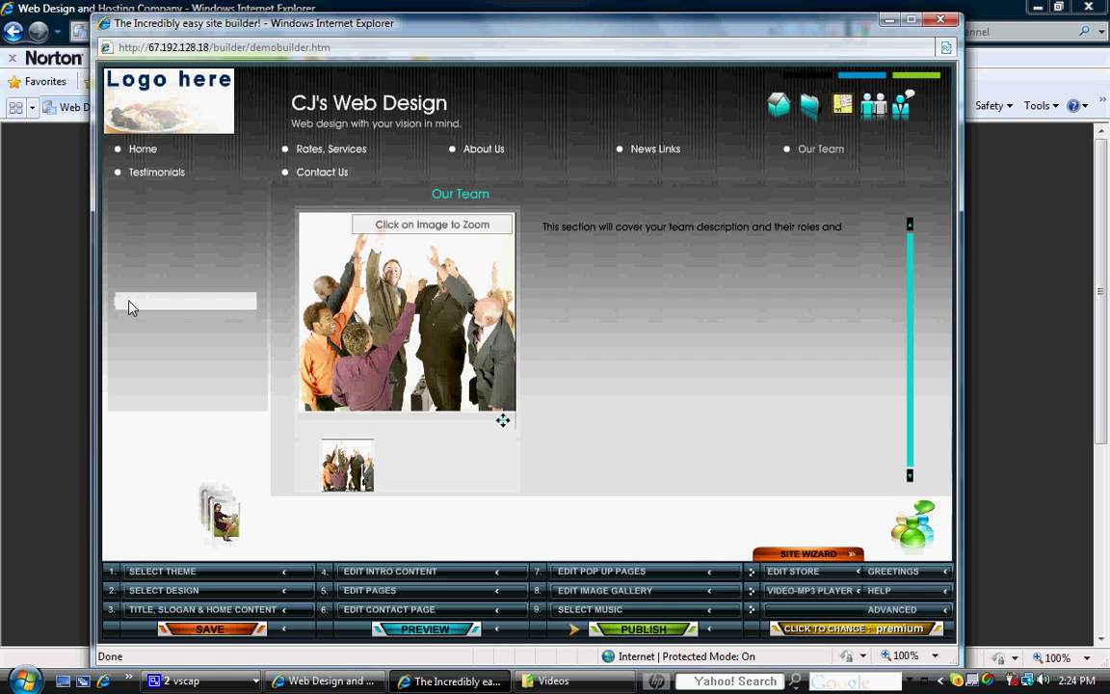
click(133, 305)
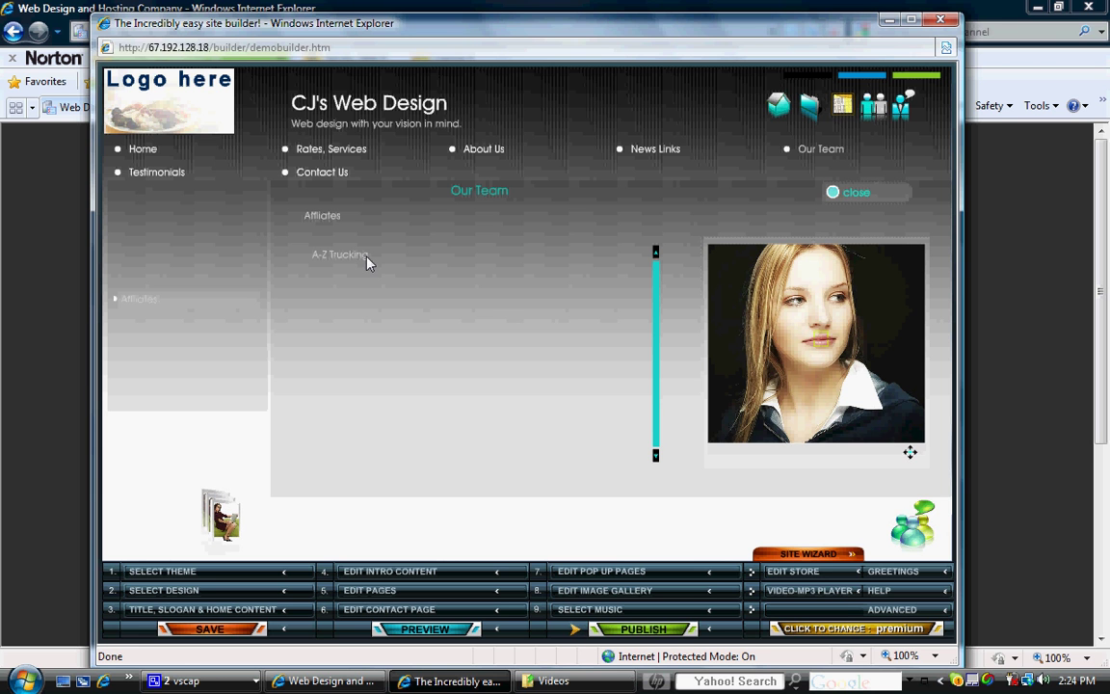
click(857, 192)
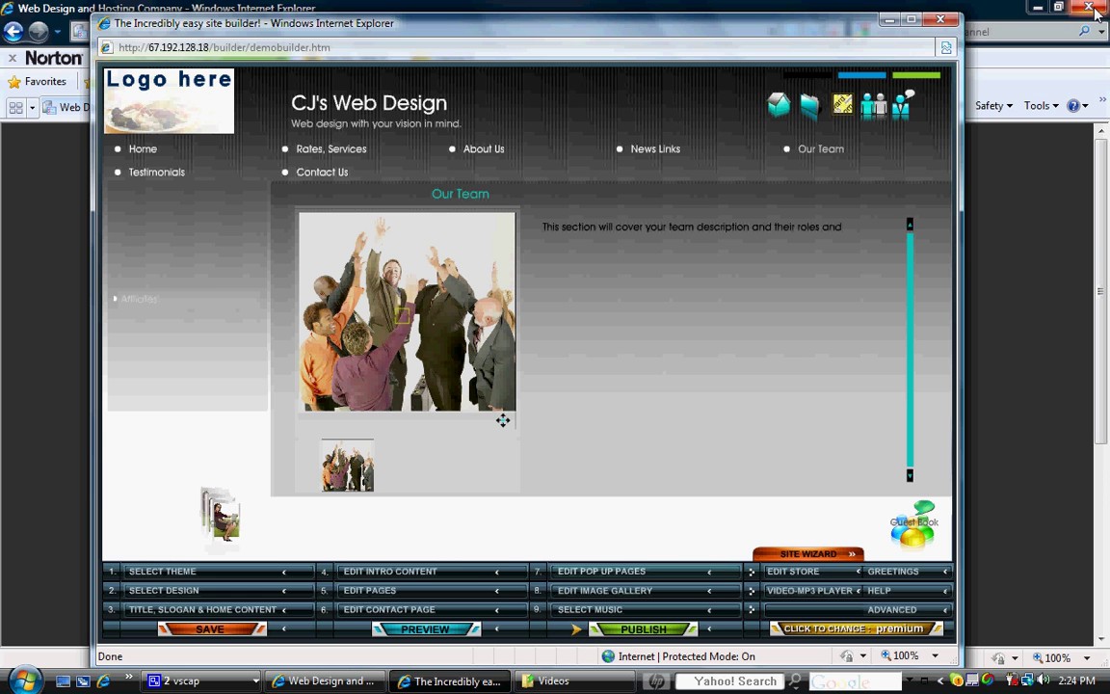
Step: Close the site builder and recording utility, returning to the 123WebSight page
click(941, 19)
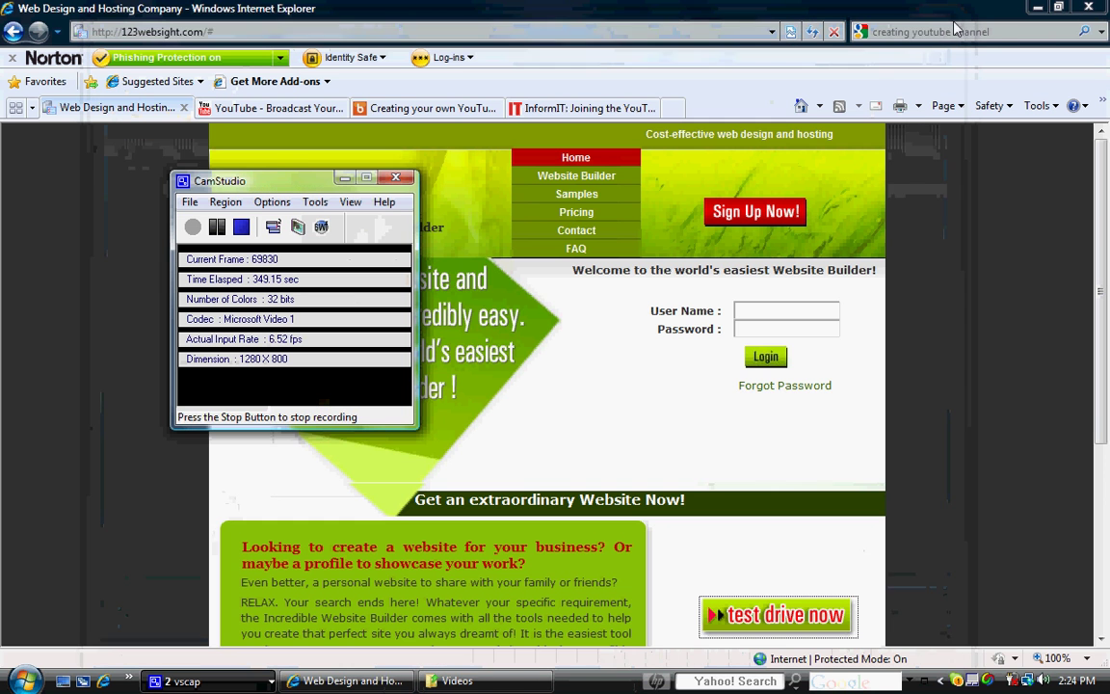
click(394, 182)
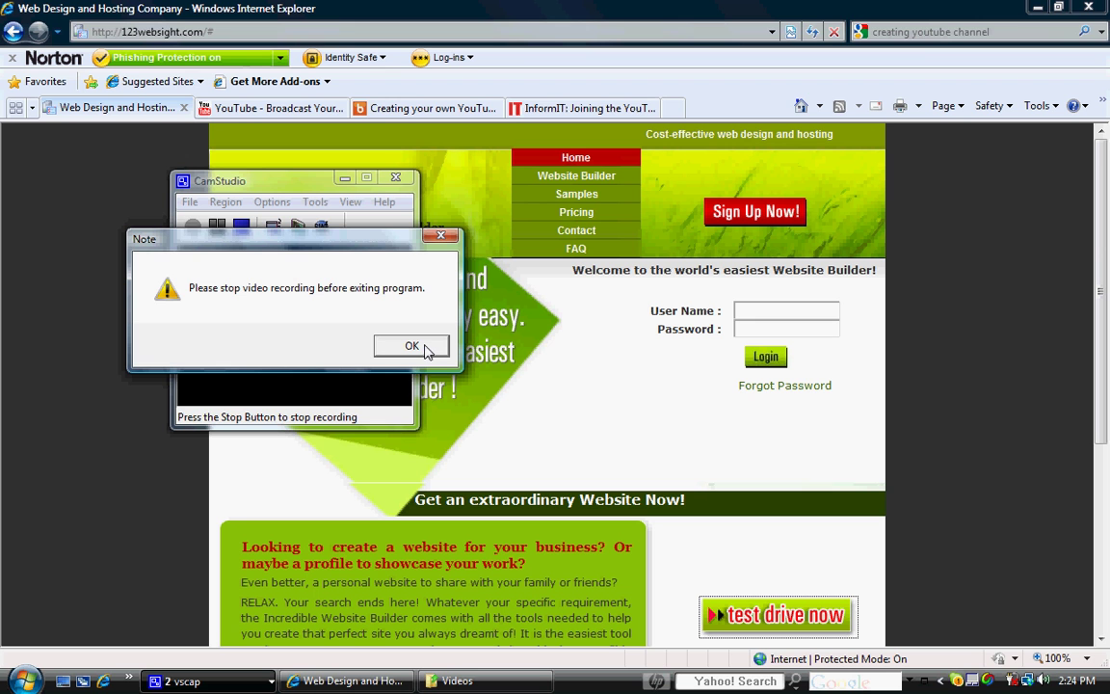
click(440, 236)
click(662, 369)
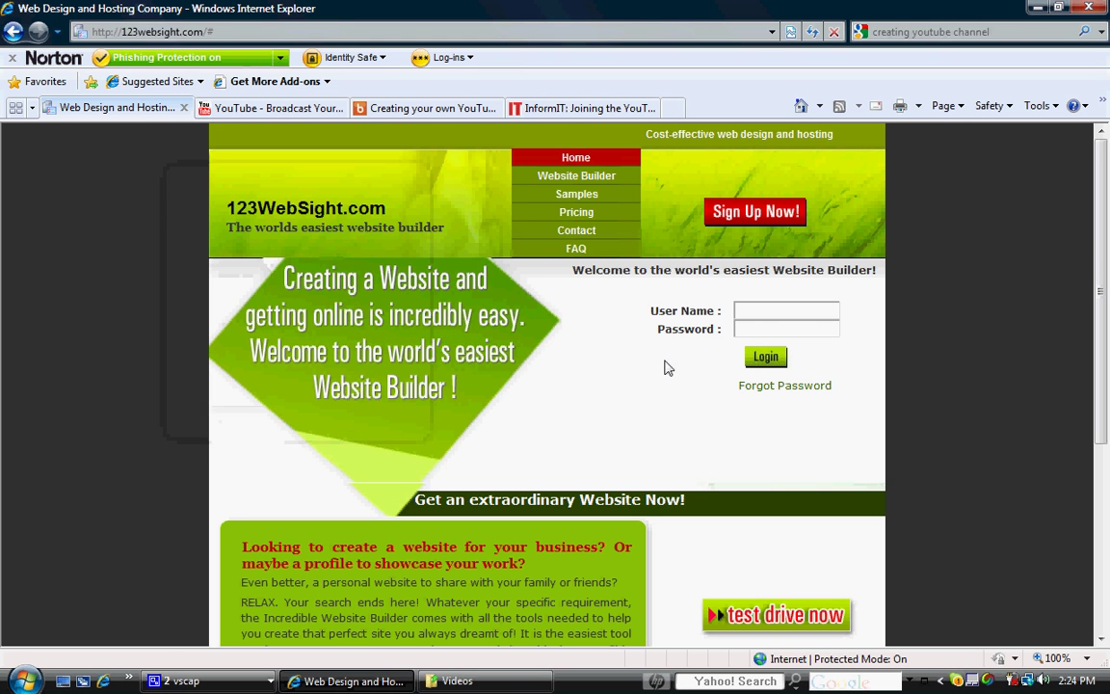
Step: Open the 123WebSight Pricing page and scroll through the six yearly plans
click(608, 215)
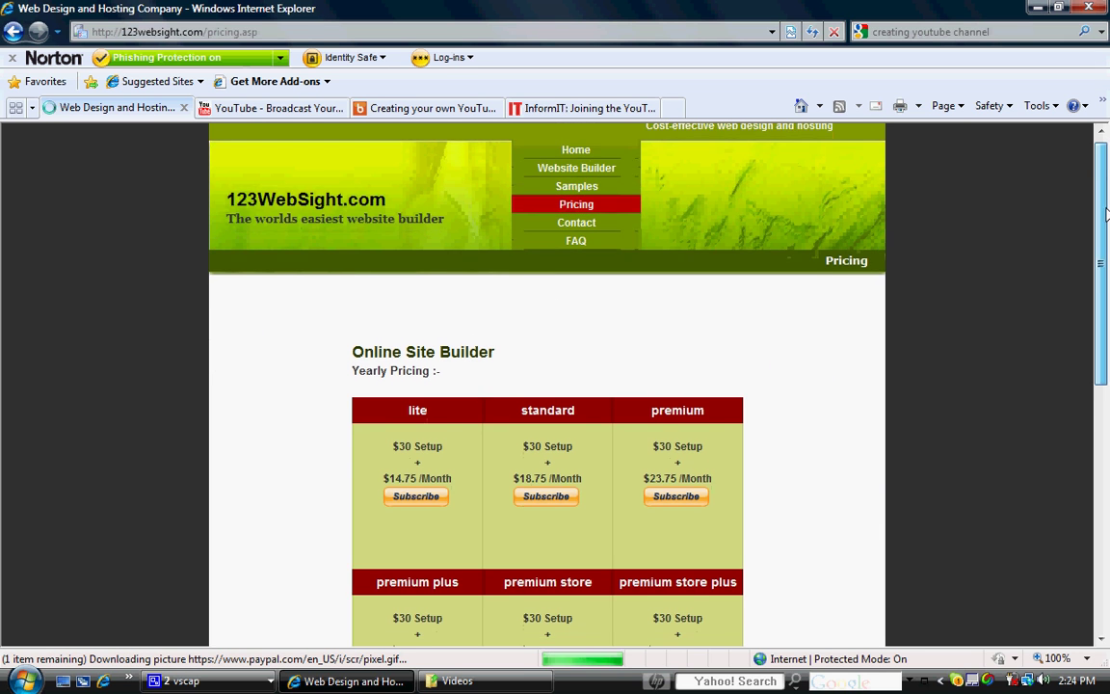
scroll(1108, 289, down, 3)
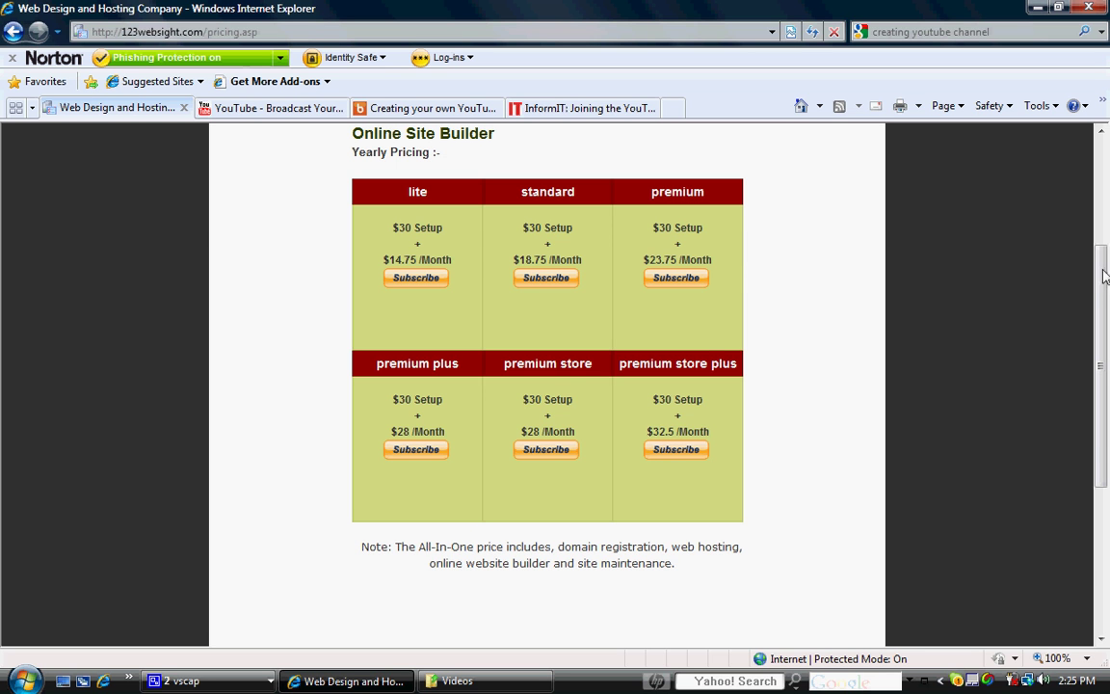
drag(1105, 287, 1105, 170)
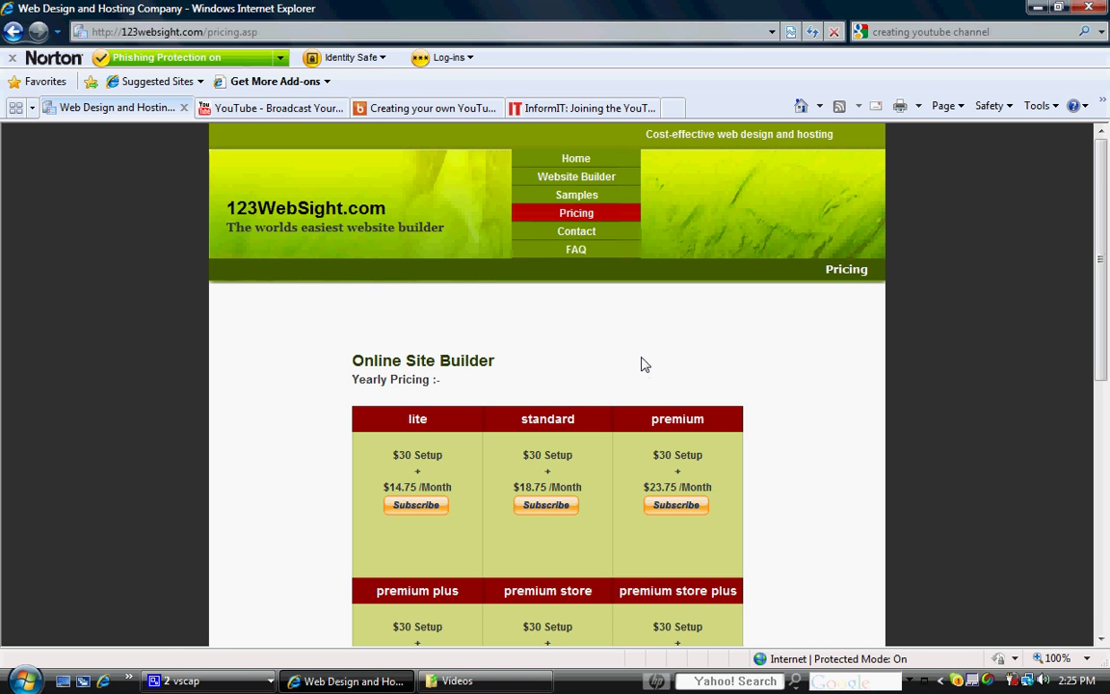
Step: Go to the 123WebSight home page, then view the Contact form and the FAQ page
click(568, 164)
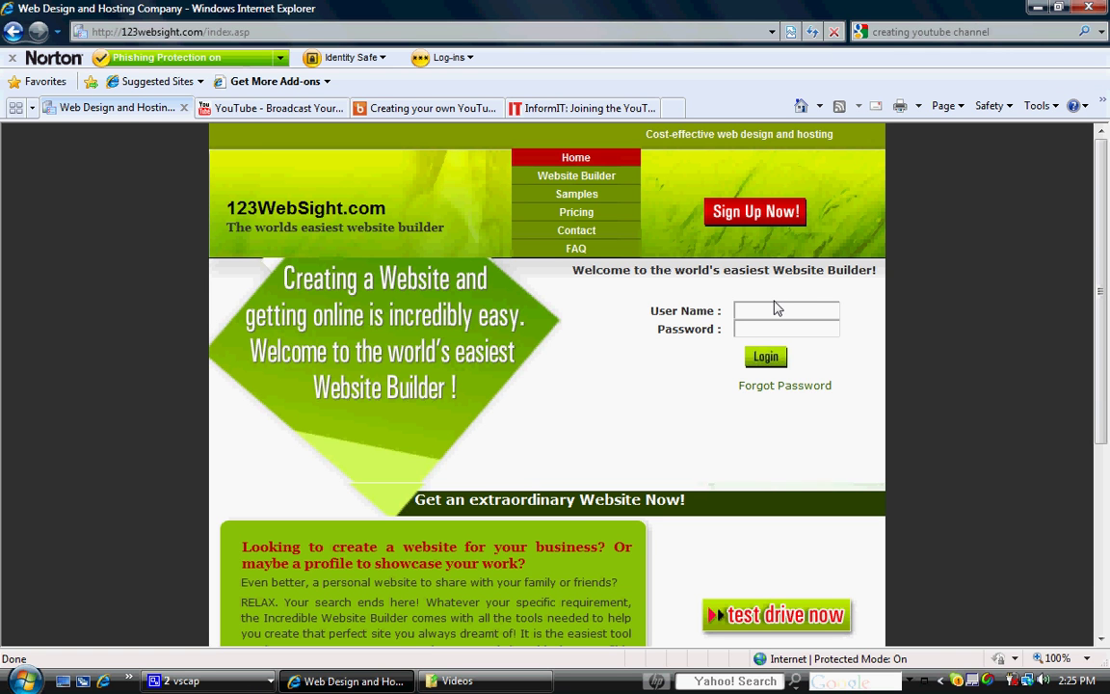
click(569, 240)
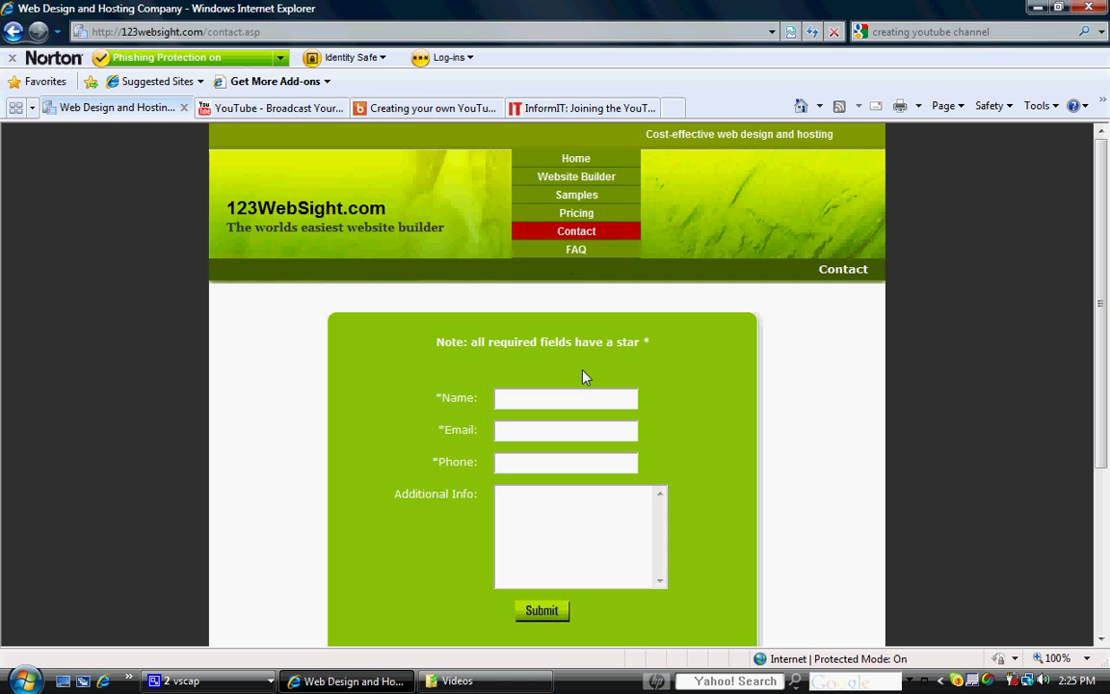
click(592, 256)
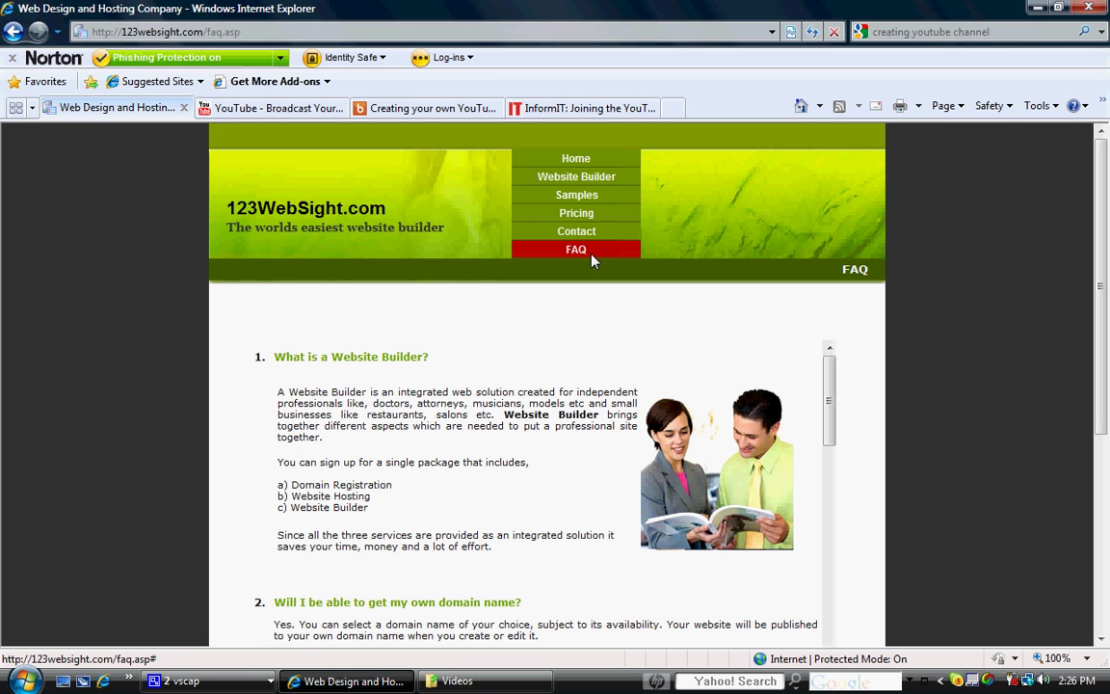
click(575, 157)
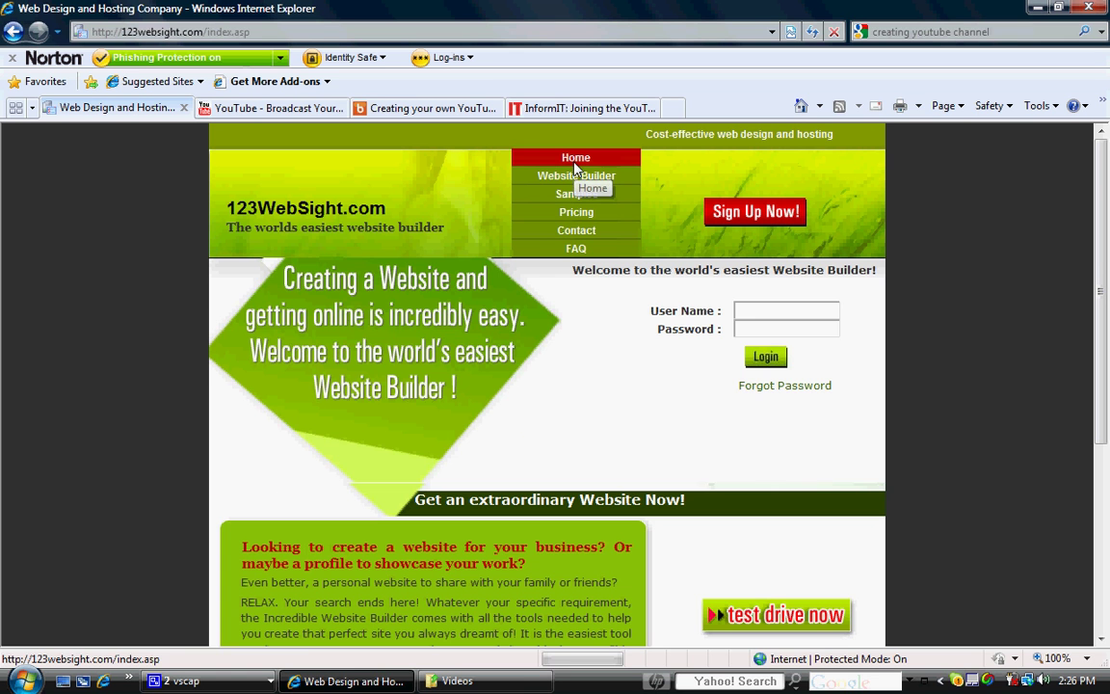
scroll(493, 366, down, 3)
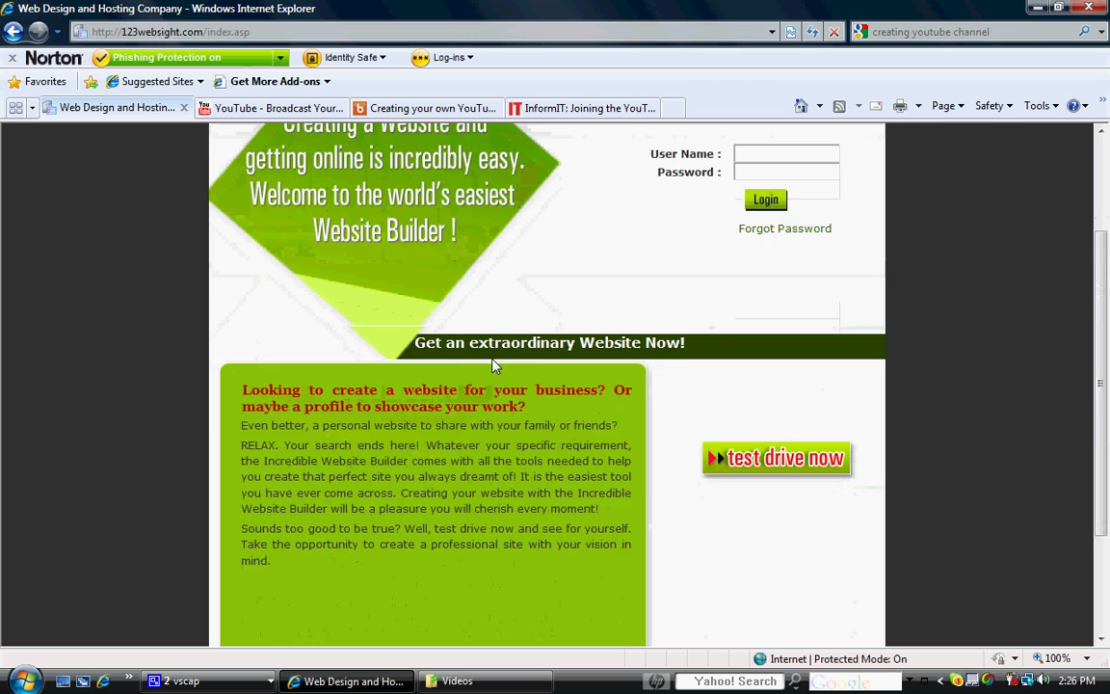
scroll(492, 367, up, 3)
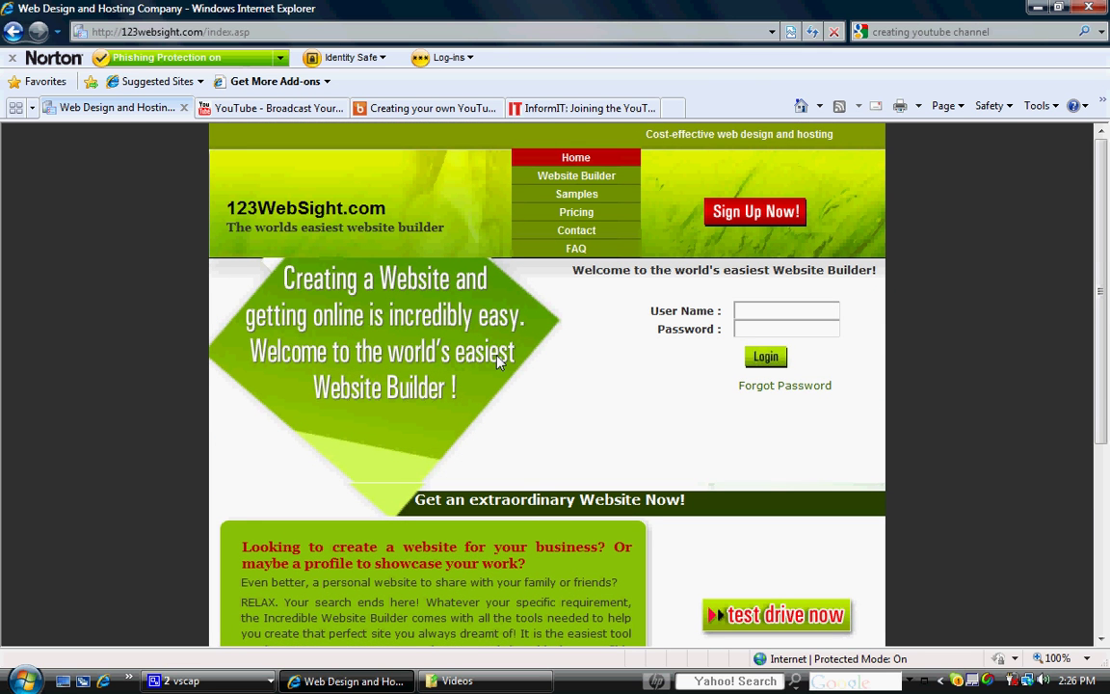